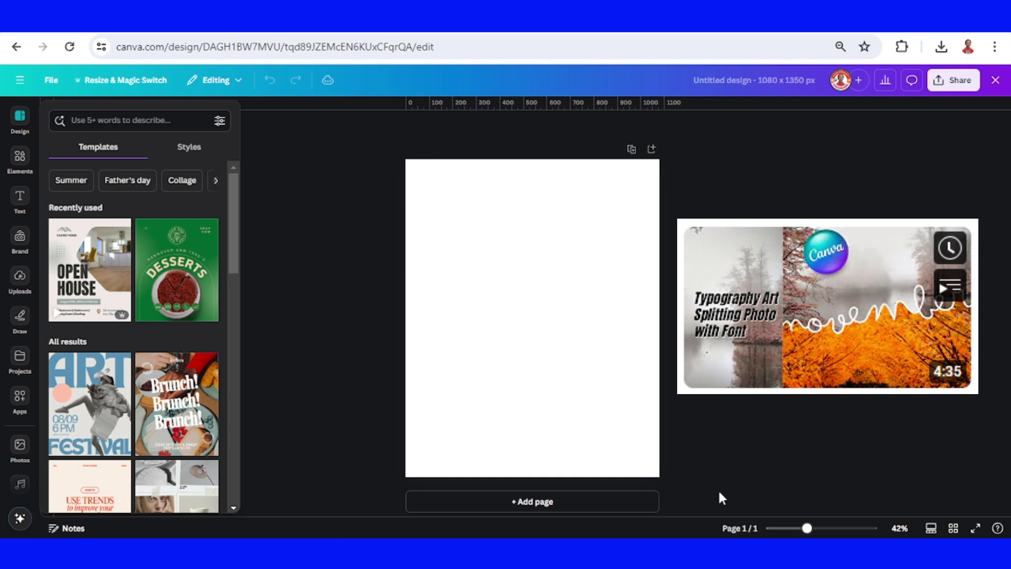
- Add a heading reading 'Airlines' to the page and enlarge it
{"action": "left_click", "coordinate": [24, 208]}
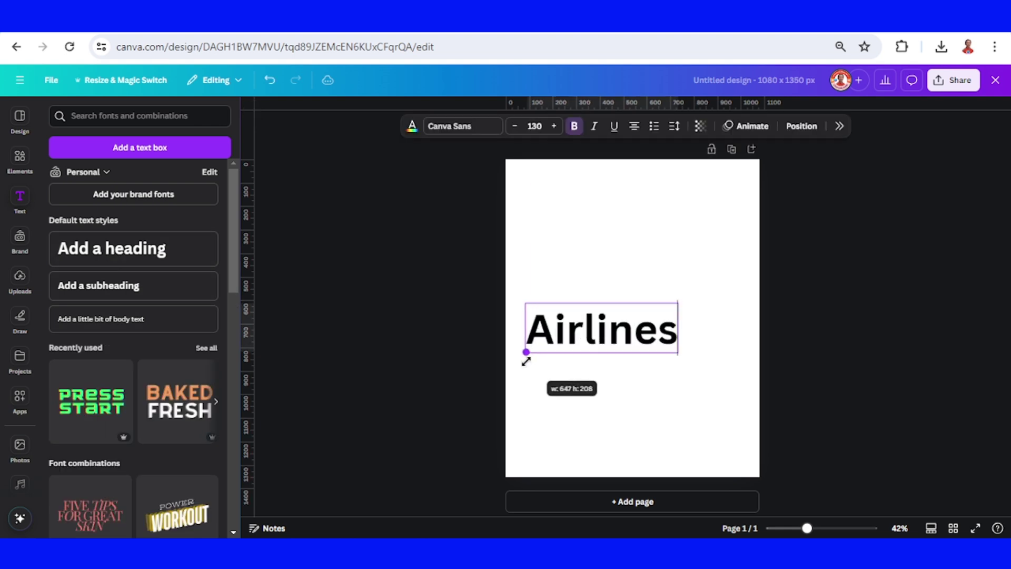
{"action": "left_click_drag", "start_coordinate": [526, 356], "coordinate": [511, 364]}
{"action": "left_click_drag", "start_coordinate": [680, 304], "coordinate": [744, 280]}
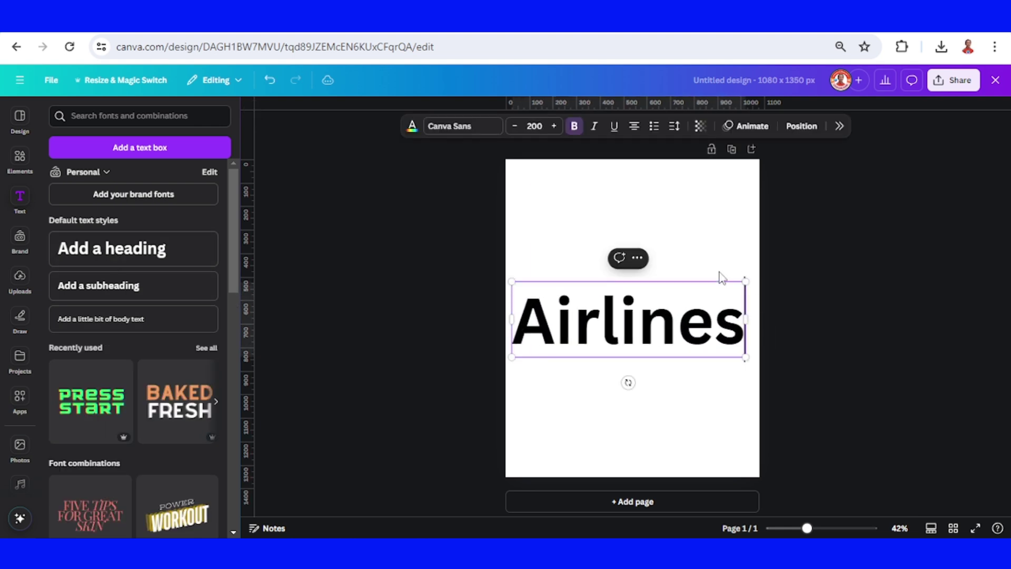
- Change the Airlines heading font to Quotes Script, found by searching 'quote'
{"action": "left_click", "coordinate": [500, 128]}
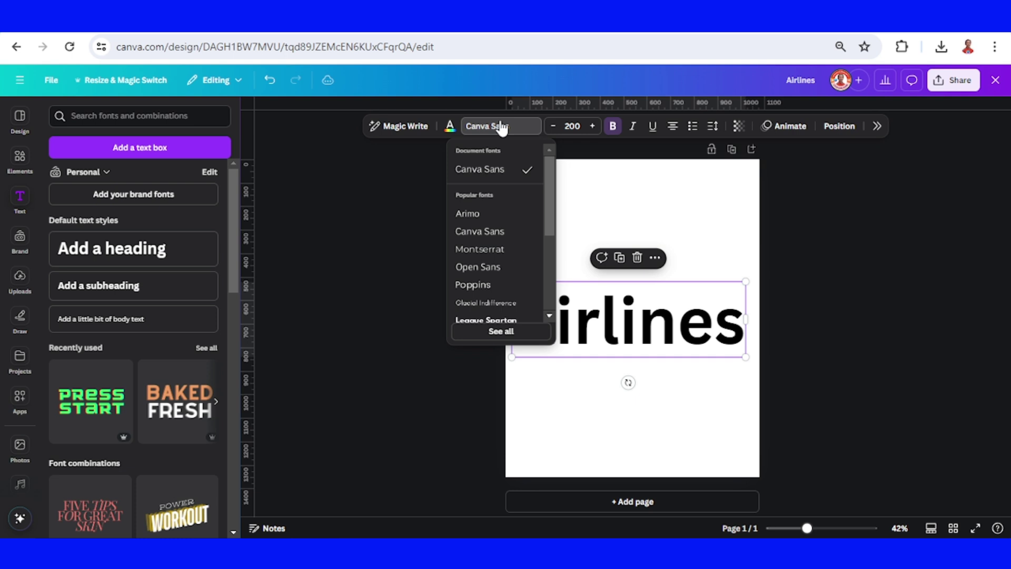
{"action": "left_click", "coordinate": [510, 332]}
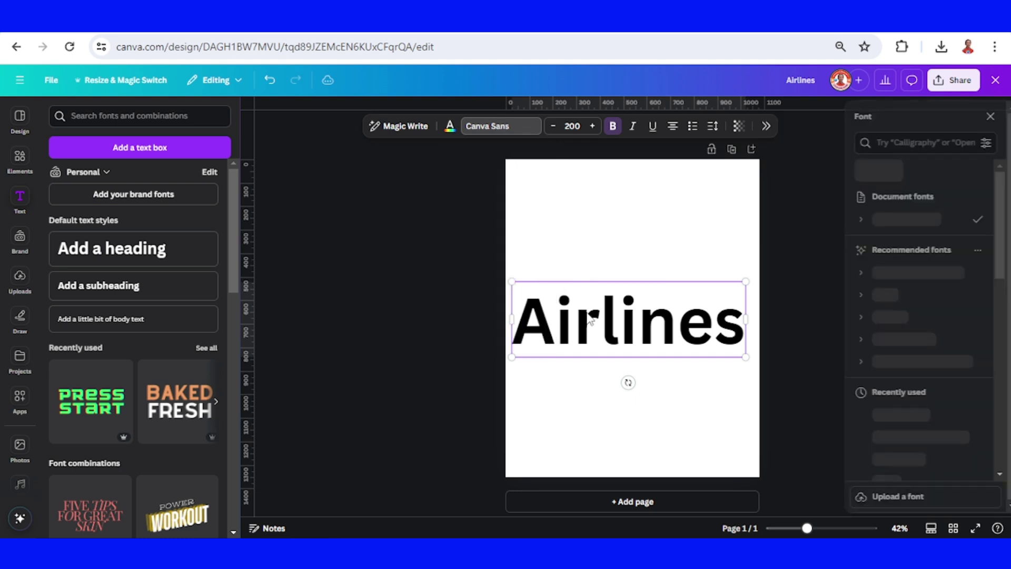
{"action": "type", "text": "quote"}
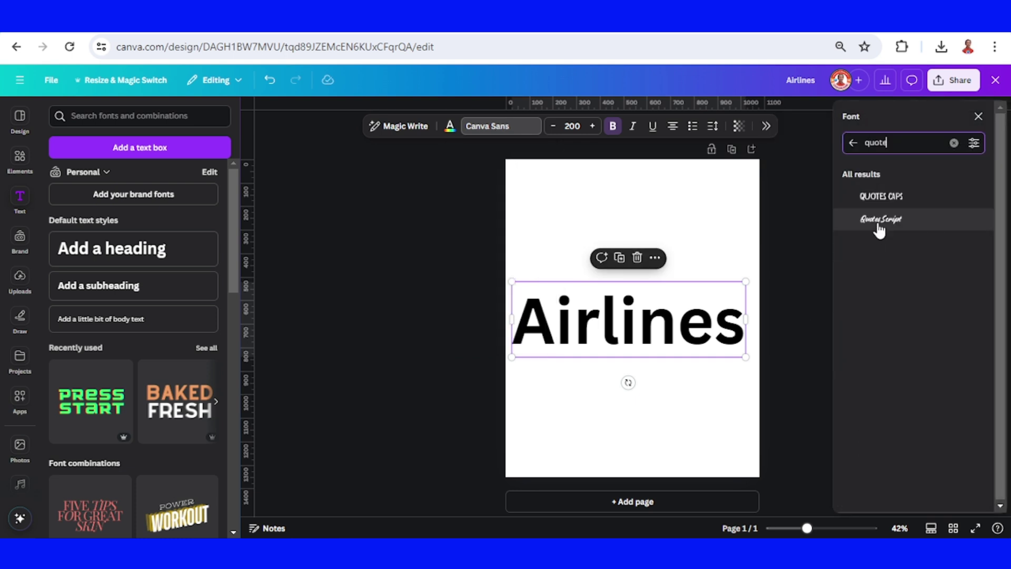
{"action": "left_click", "coordinate": [879, 230]}
- Enlarge Airlines to size 287, tilt it slightly counter-clockwise and move it up
{"action": "left_click_drag", "start_coordinate": [725, 358], "coordinate": [753, 389]}
{"action": "left_click_drag", "start_coordinate": [539, 376], "coordinate": [505, 389]}
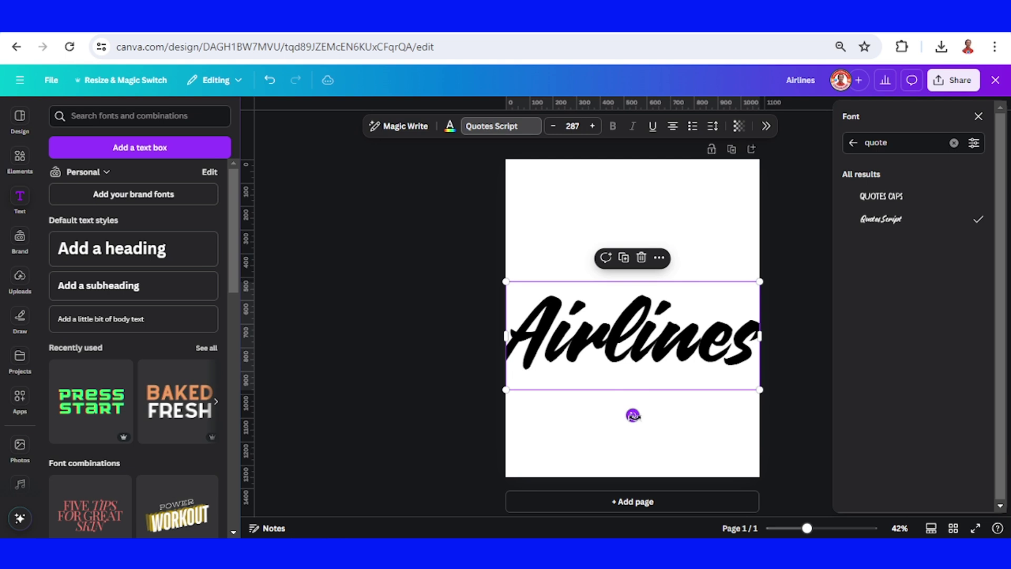
{"action": "left_click_drag", "start_coordinate": [633, 415], "coordinate": [652, 433]}
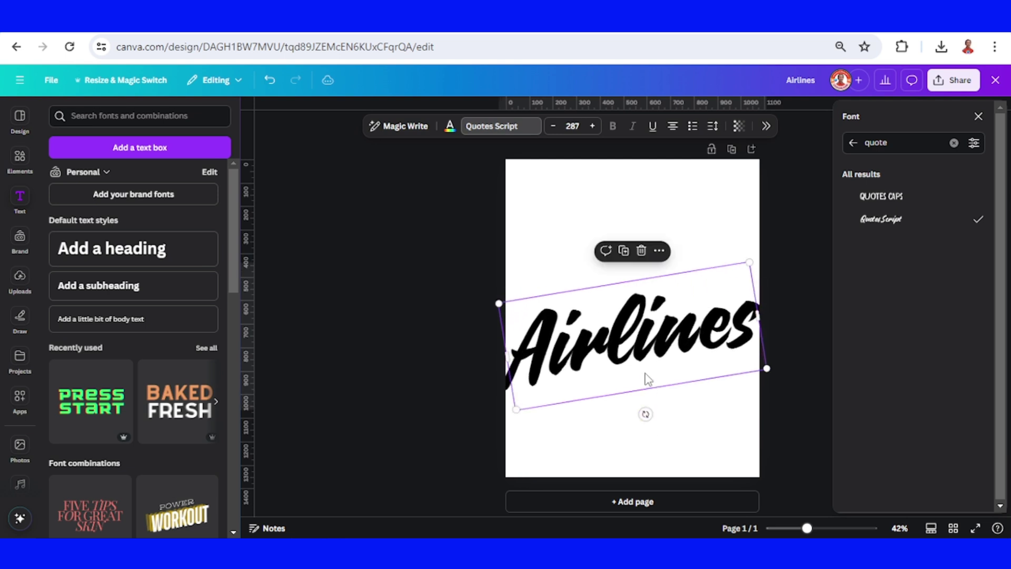
{"action": "left_click_drag", "start_coordinate": [648, 379], "coordinate": [657, 320]}
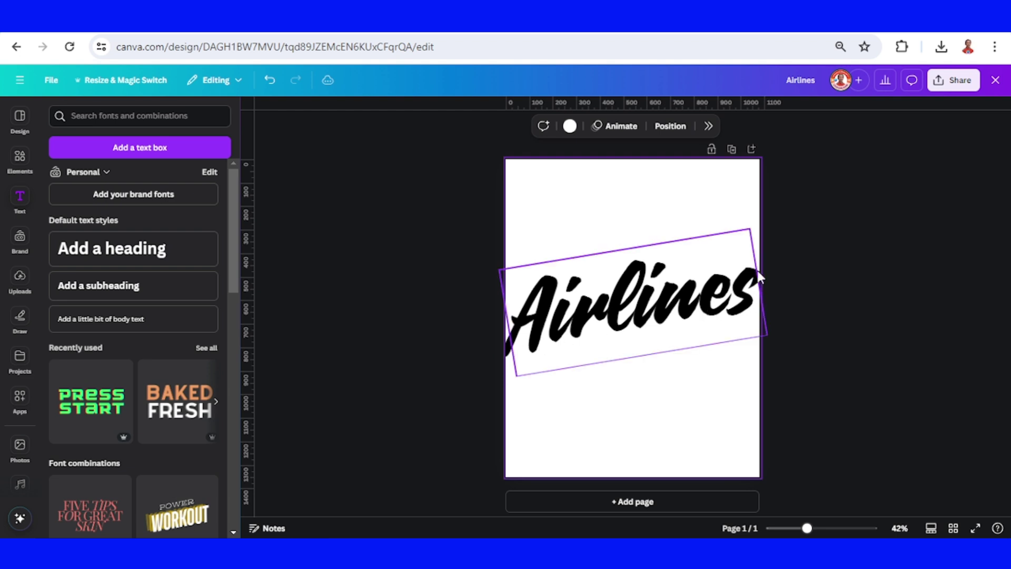
- Add the clouds photo from the recently used elements to the page
{"action": "left_click", "coordinate": [767, 336]}
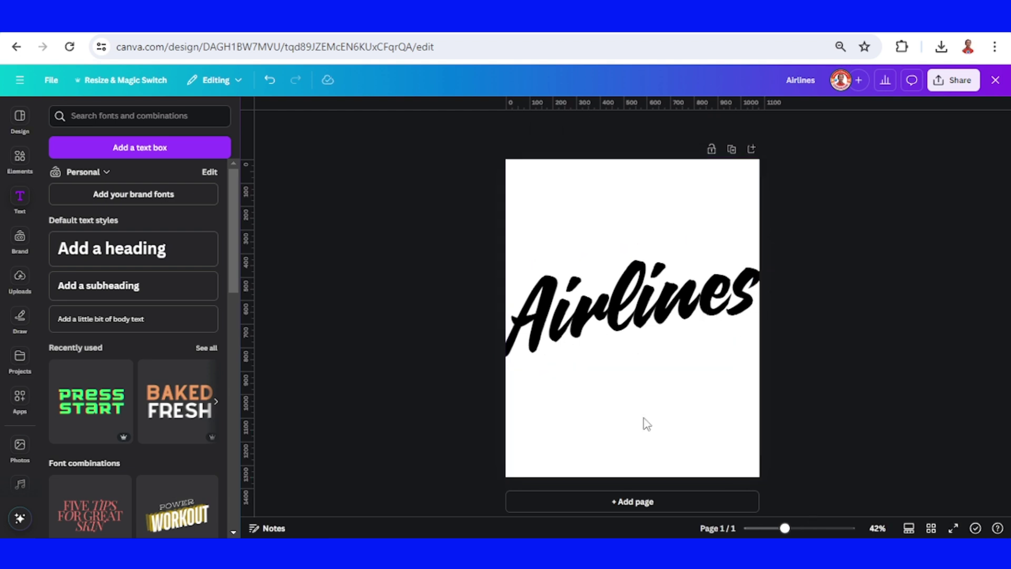
{"action": "left_click", "coordinate": [20, 157]}
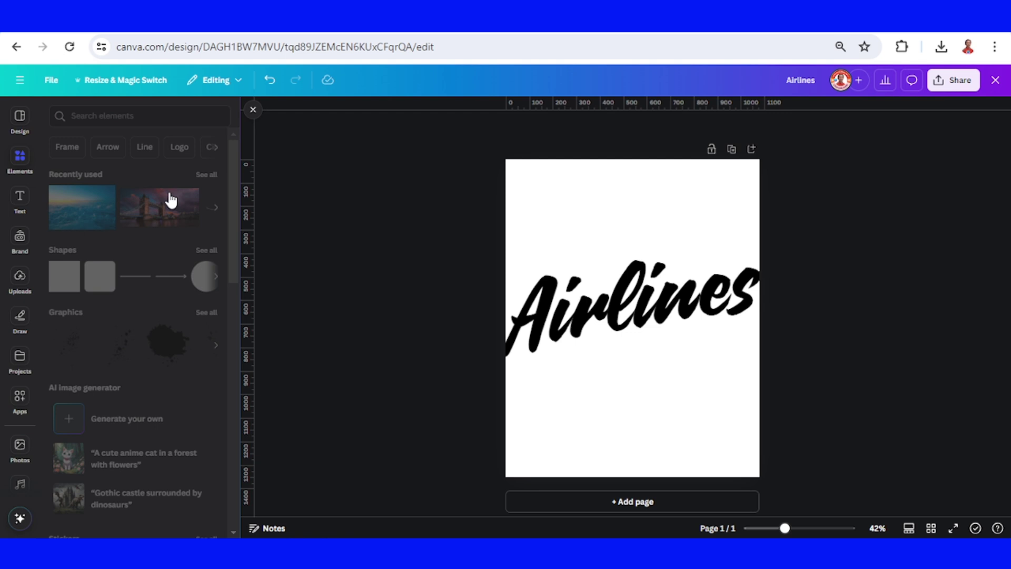
{"action": "left_click", "coordinate": [107, 194]}
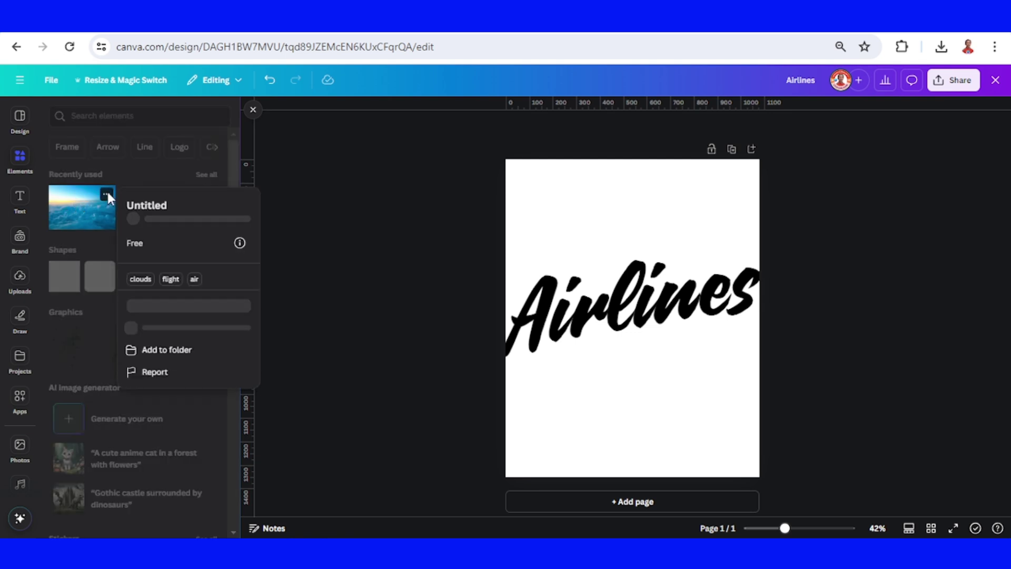
{"action": "left_click", "coordinate": [86, 220]}
{"action": "left_click", "coordinate": [87, 217]}
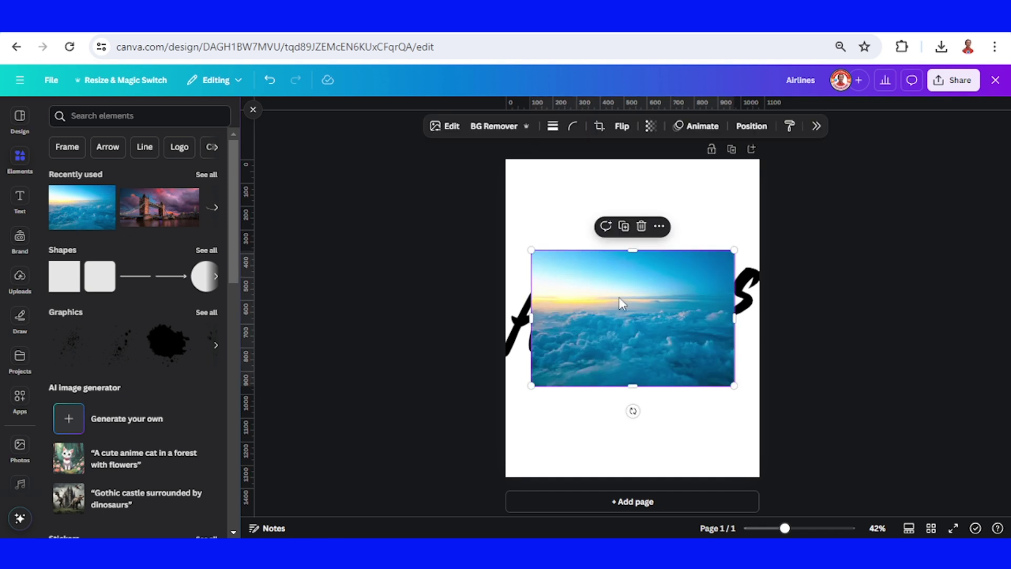
- Stretch the clouds photo to the left and bottom page edges and send it to the back
{"action": "left_click_drag", "start_coordinate": [622, 297], "coordinate": [649, 306]}
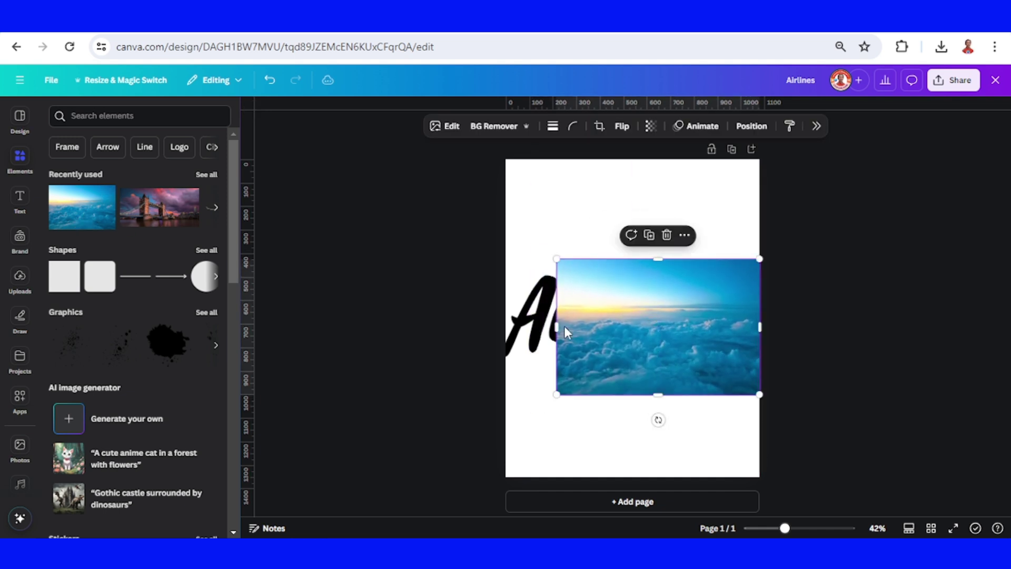
{"action": "left_click_drag", "start_coordinate": [555, 327], "coordinate": [505, 327]}
{"action": "left_click_drag", "start_coordinate": [630, 392], "coordinate": [637, 476]}
{"action": "right_click", "coordinate": [679, 357]}
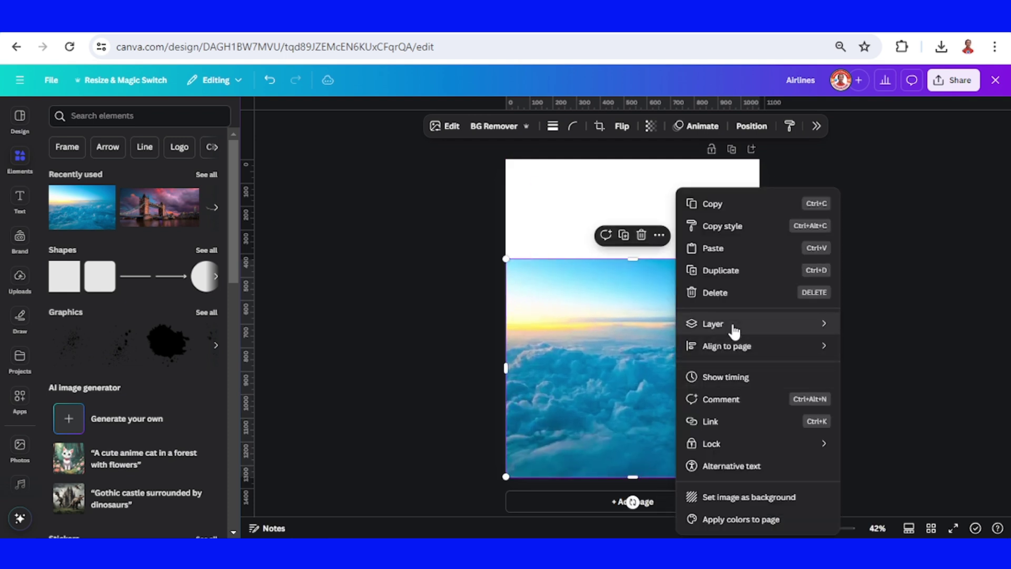
{"action": "mouse_move", "coordinate": [734, 328]}
{"action": "left_click", "coordinate": [890, 390]}
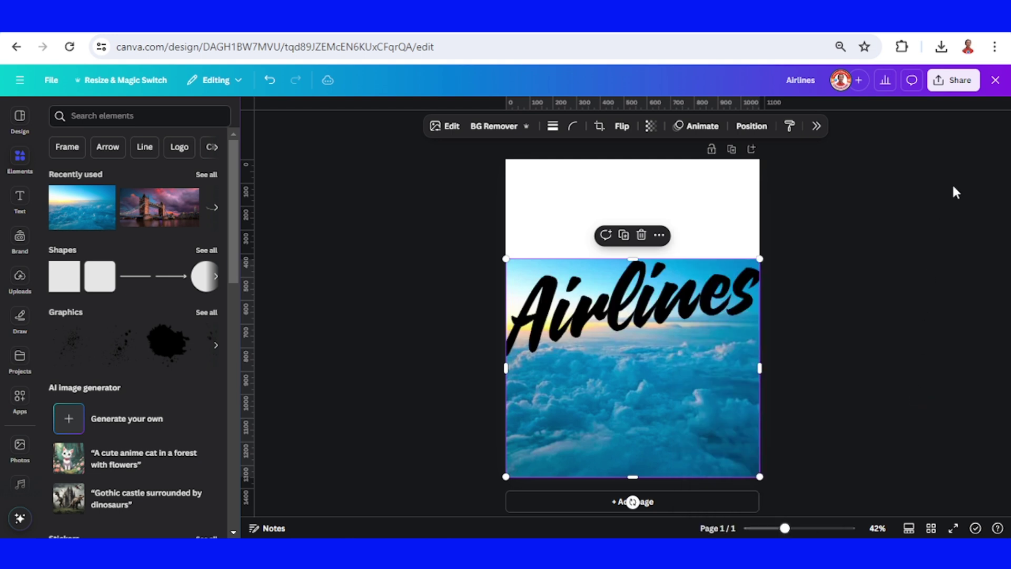
- Download the design as a PNG with Transparent background ticked
{"action": "left_click", "coordinate": [960, 82]}
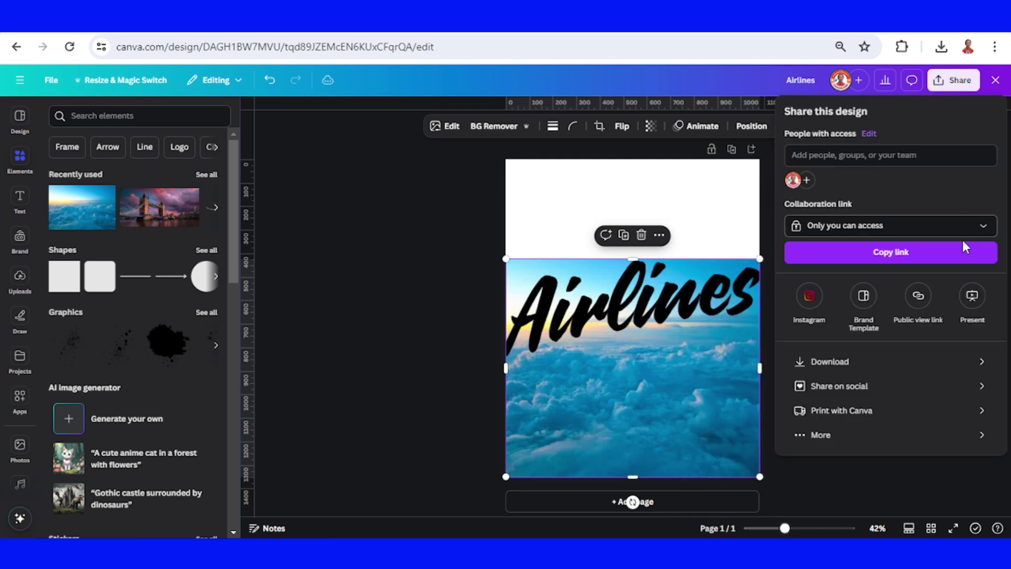
{"action": "left_click", "coordinate": [873, 369]}
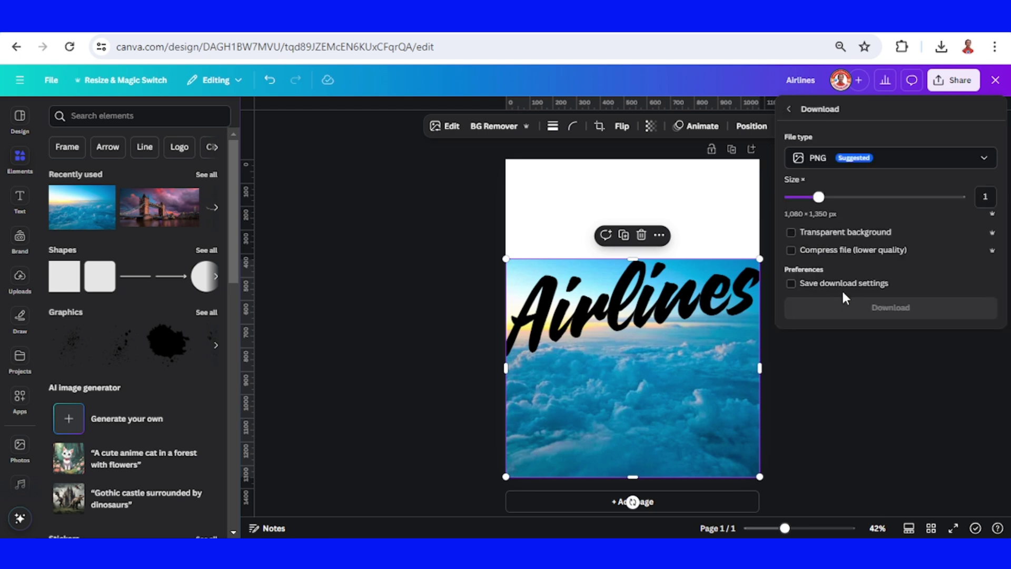
{"action": "left_click", "coordinate": [804, 238]}
{"action": "left_click", "coordinate": [907, 309]}
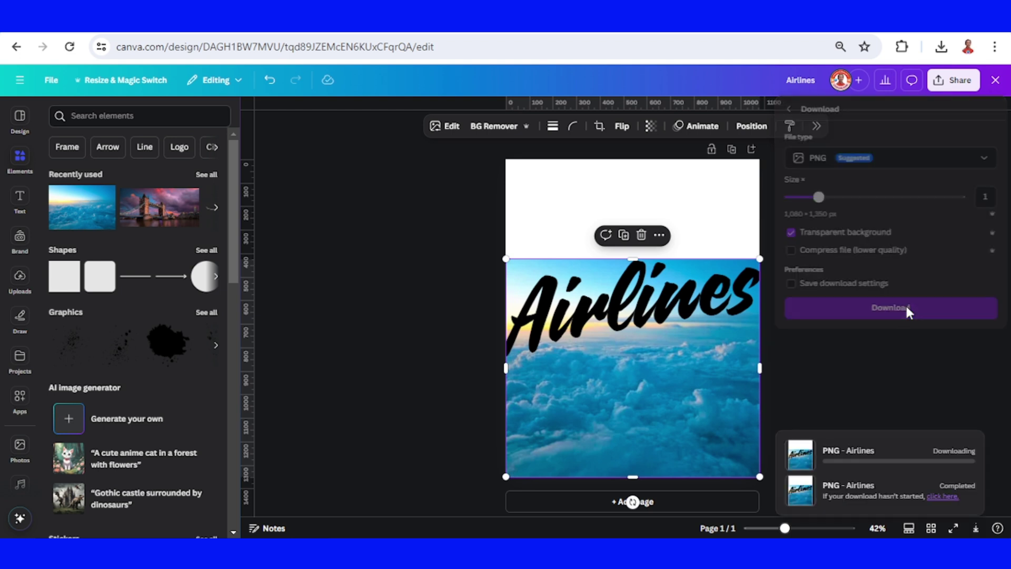
- Add page 2, scale the downloaded Airlines PNG to fill it, and run BG Remover
{"action": "left_click", "coordinate": [673, 505]}
{"action": "left_click_drag", "start_coordinate": [790, 84], "coordinate": [640, 279]}
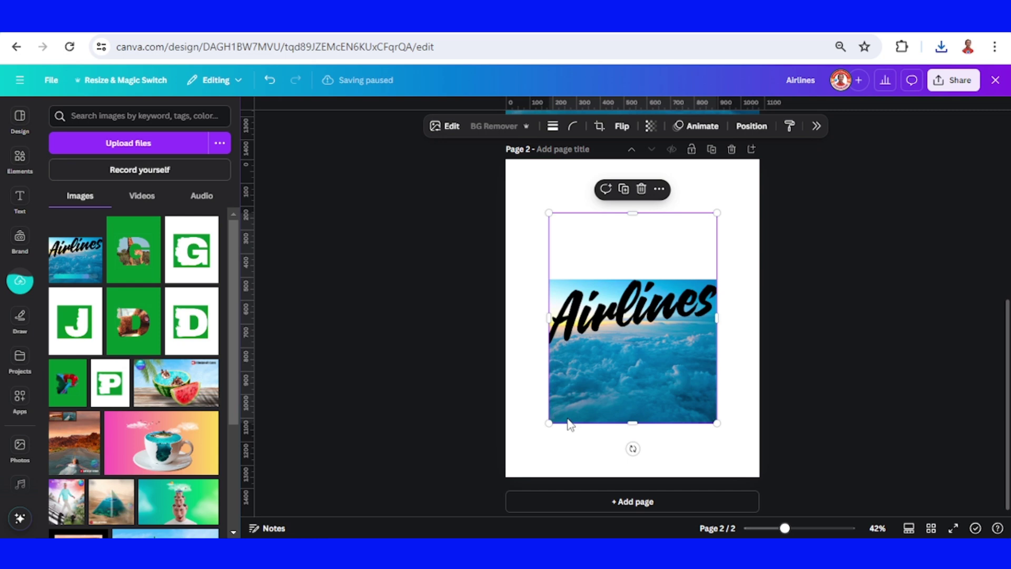
{"action": "left_click_drag", "start_coordinate": [551, 422], "coordinate": [505, 478]}
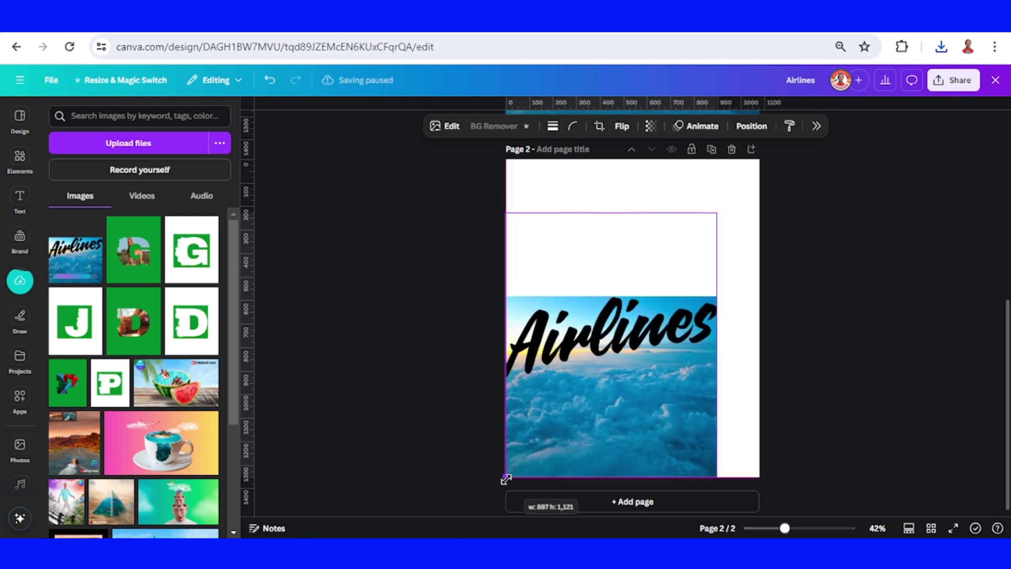
{"action": "left_click_drag", "start_coordinate": [715, 213], "coordinate": [767, 169]}
{"action": "left_click", "coordinate": [487, 129]}
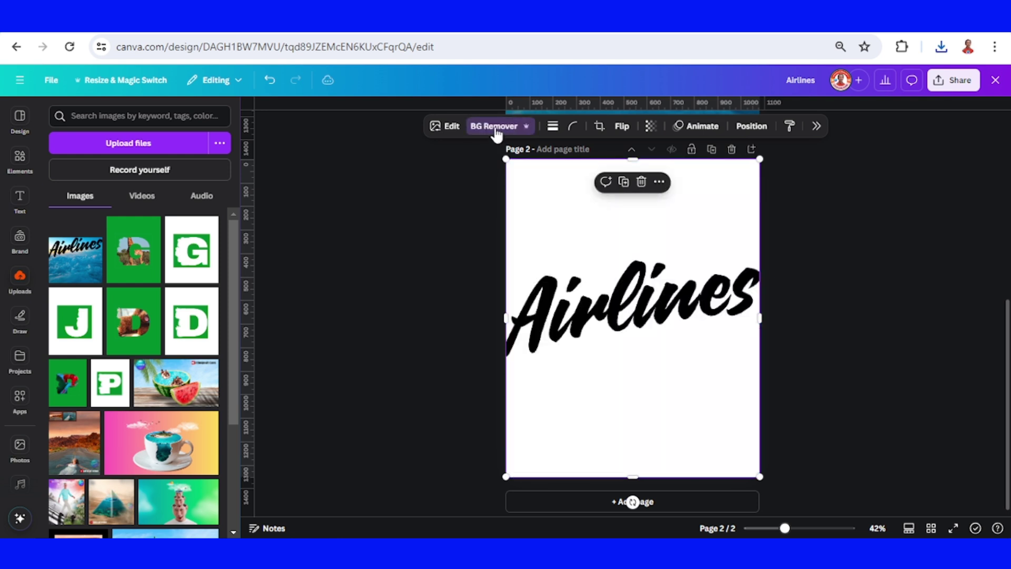
- With the Restore brush at size 93, paint the clouds back in below the Airlines lettering
{"action": "left_click", "coordinate": [495, 129]}
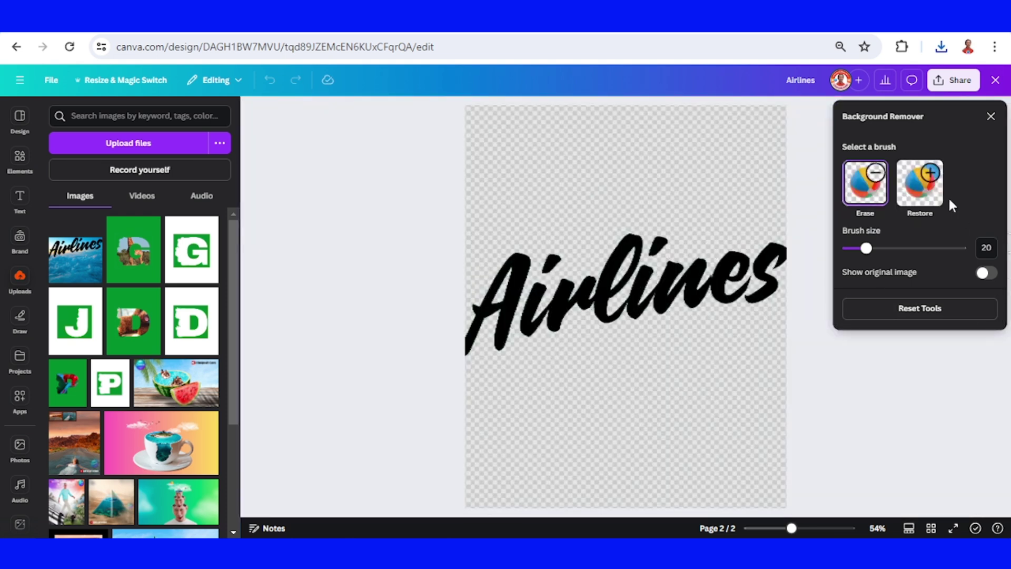
{"action": "left_click", "coordinate": [929, 199]}
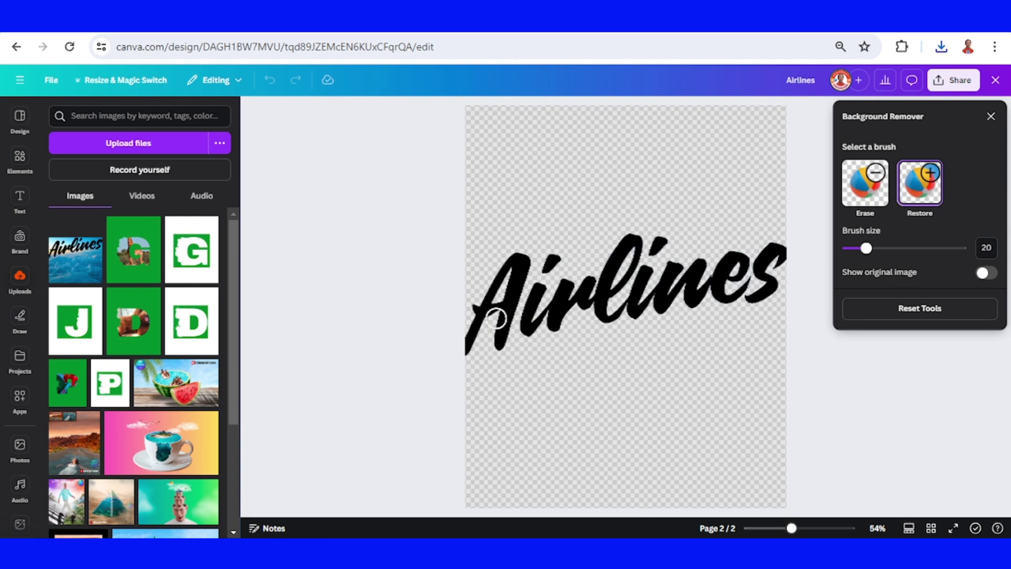
{"action": "mouse_move", "coordinate": [496, 318]}
{"action": "left_mouse_down"}
{"action": "mouse_move", "coordinate": [469, 373]}
{"action": "mouse_move", "coordinate": [477, 352]}
{"action": "mouse_move", "coordinate": [471, 360]}
{"action": "mouse_move", "coordinate": [534, 330]}
{"action": "mouse_move", "coordinate": [511, 349]}
{"action": "mouse_move", "coordinate": [533, 340]}
{"action": "mouse_move", "coordinate": [554, 319]}
{"action": "mouse_move", "coordinate": [587, 315]}
{"action": "mouse_move", "coordinate": [598, 327]}
{"action": "mouse_move", "coordinate": [655, 304]}
{"action": "mouse_move", "coordinate": [643, 324]}
{"action": "mouse_move", "coordinate": [690, 290]}
{"action": "mouse_move", "coordinate": [684, 299]}
{"action": "mouse_move", "coordinate": [730, 310]}
{"action": "mouse_move", "coordinate": [711, 302]}
{"action": "mouse_move", "coordinate": [734, 309]}
{"action": "mouse_move", "coordinate": [784, 271]}
{"action": "mouse_move", "coordinate": [770, 305]}
{"action": "mouse_move", "coordinate": [748, 310]}
{"action": "left_mouse_up"}
{"action": "left_click_drag", "start_coordinate": [866, 248], "coordinate": [912, 248]}
{"action": "mouse_move", "coordinate": [651, 349]}
{"action": "left_mouse_down"}
{"action": "mouse_move", "coordinate": [699, 337]}
{"action": "mouse_move", "coordinate": [763, 331]}
{"action": "left_mouse_up"}
{"action": "left_click_drag", "start_coordinate": [911, 248], "coordinate": [957, 248]}
{"action": "mouse_move", "coordinate": [548, 393]}
{"action": "left_mouse_down"}
{"action": "mouse_move", "coordinate": [507, 412]}
{"action": "mouse_move", "coordinate": [721, 401]}
{"action": "mouse_move", "coordinate": [763, 438]}
{"action": "mouse_move", "coordinate": [694, 471]}
{"action": "mouse_move", "coordinate": [494, 472]}
{"action": "mouse_move", "coordinate": [552, 489]}
{"action": "mouse_move", "coordinate": [783, 499]}
{"action": "left_mouse_up"}
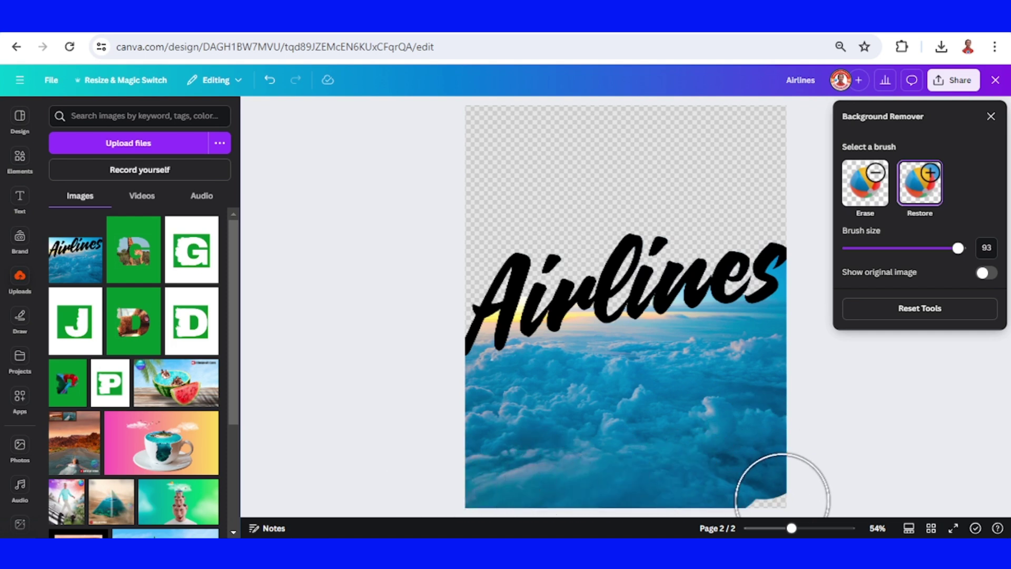
{"action": "left_click", "coordinate": [991, 116]}
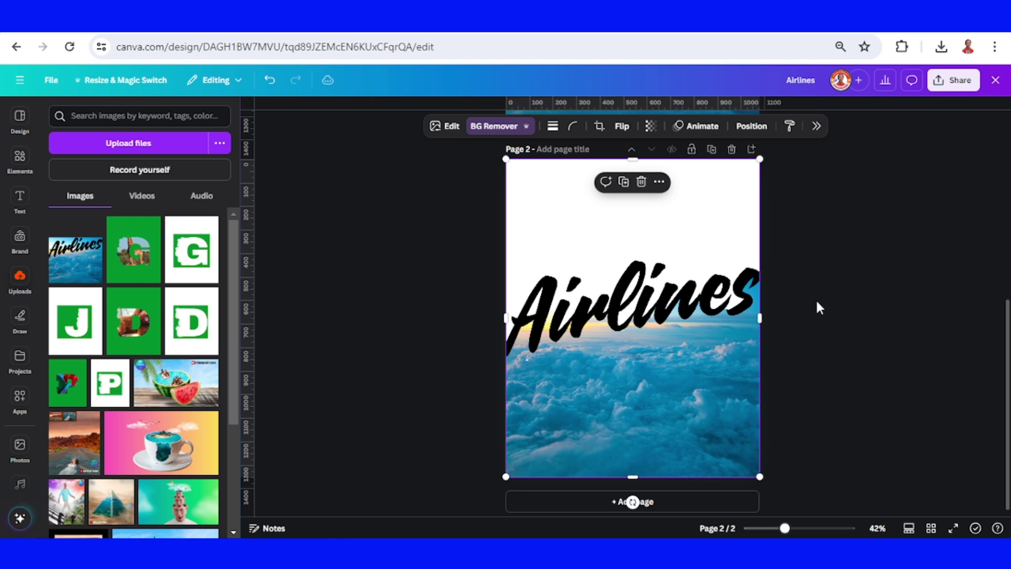
- Add the Tower Bridge photo, enlarge it across the page top, and send it backward
{"action": "left_click", "coordinate": [19, 162]}
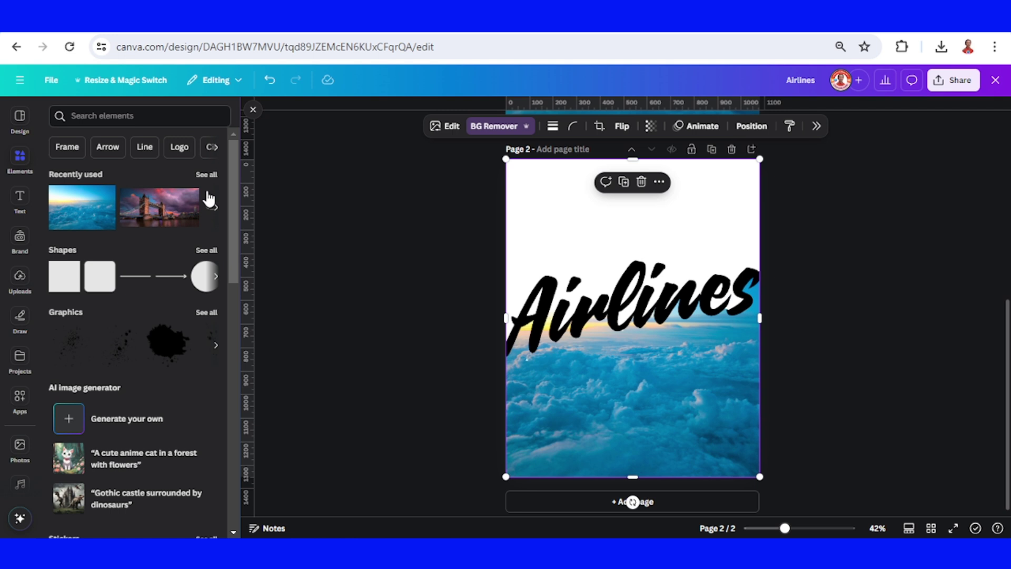
{"action": "left_click", "coordinate": [158, 214]}
{"action": "left_click_drag", "start_coordinate": [694, 348], "coordinate": [660, 223]}
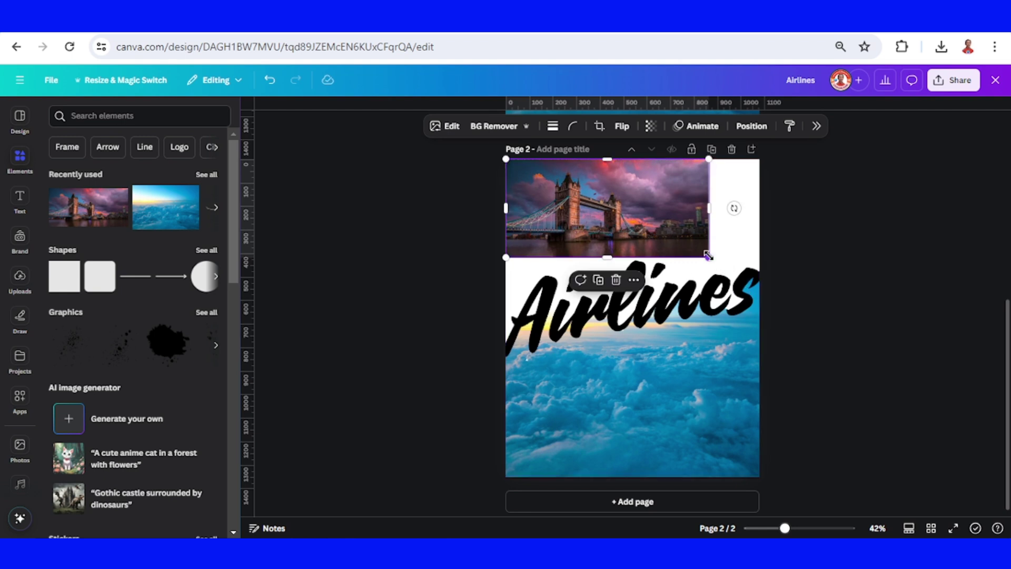
{"action": "left_click_drag", "start_coordinate": [709, 256], "coordinate": [860, 396]}
{"action": "left_click_drag", "start_coordinate": [719, 297], "coordinate": [703, 295]}
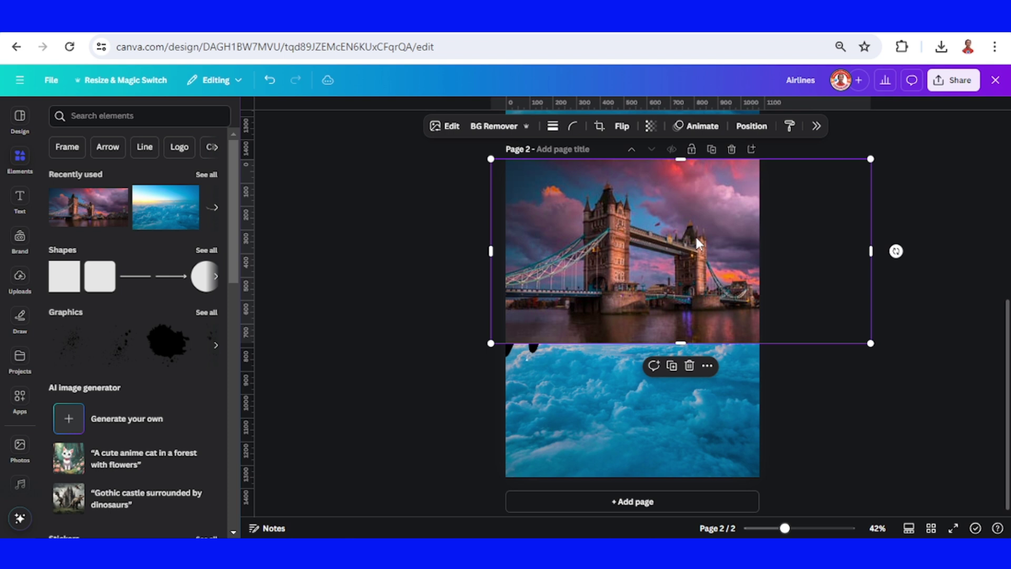
{"action": "right_click", "coordinate": [698, 242]}
{"action": "mouse_move", "coordinate": [745, 323]}
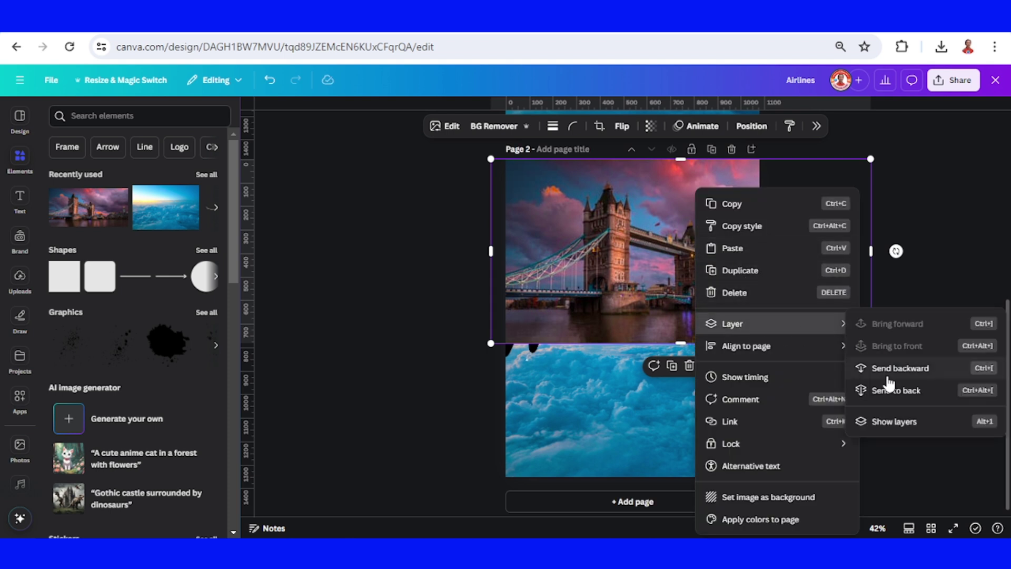
{"action": "left_click", "coordinate": [899, 391]}
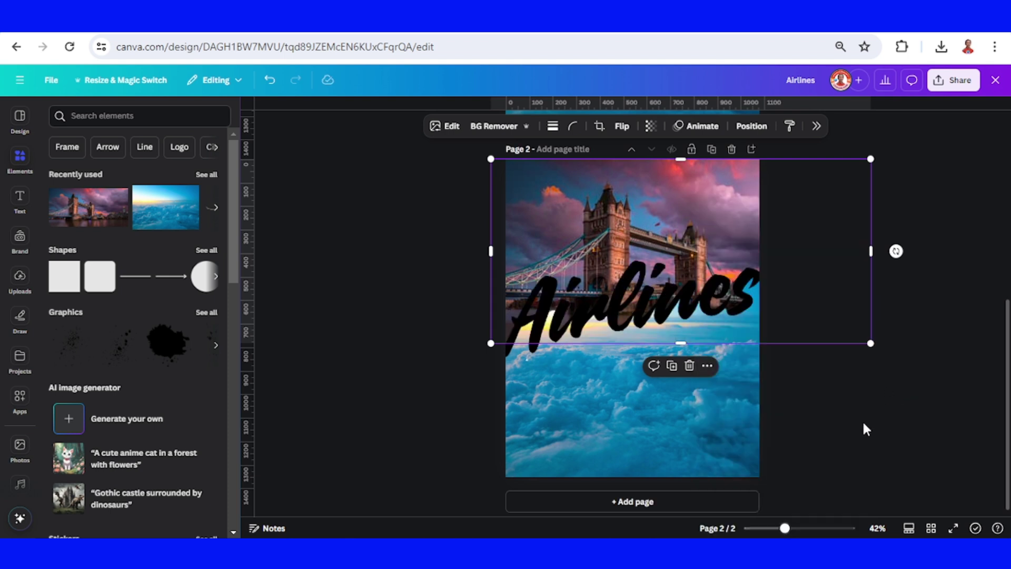
- Copy the Quotes Script Airlines text from page 1 and paste it over page 2's image
{"action": "left_click", "coordinate": [709, 435]}
{"action": "scroll", "coordinate": [710, 438], "scroll_direction": "up", "scroll_amount": 4}
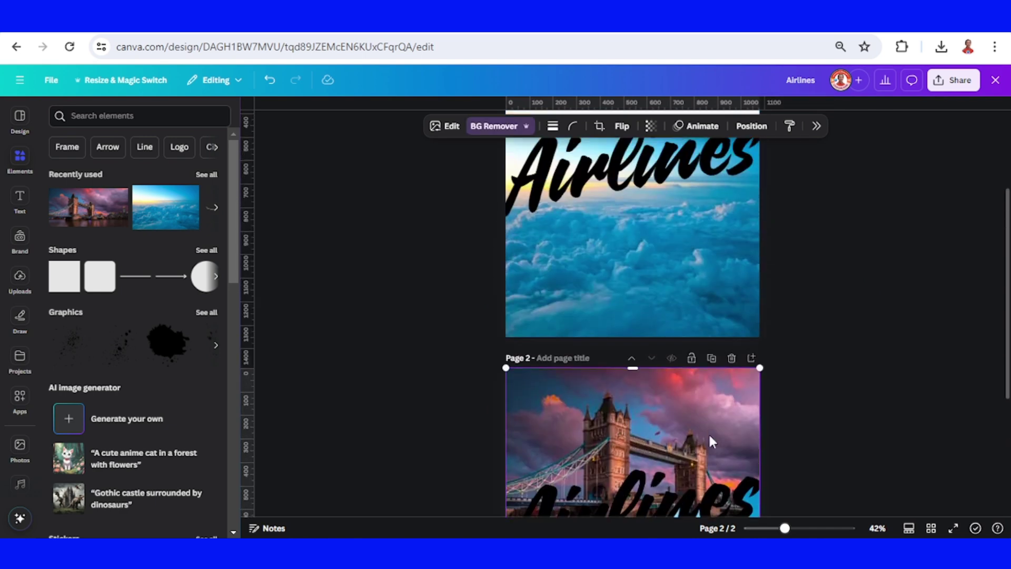
{"action": "scroll", "coordinate": [710, 437], "scroll_direction": "up", "scroll_amount": 3}
{"action": "left_click", "coordinate": [640, 284]}
{"action": "right_click", "coordinate": [640, 284]}
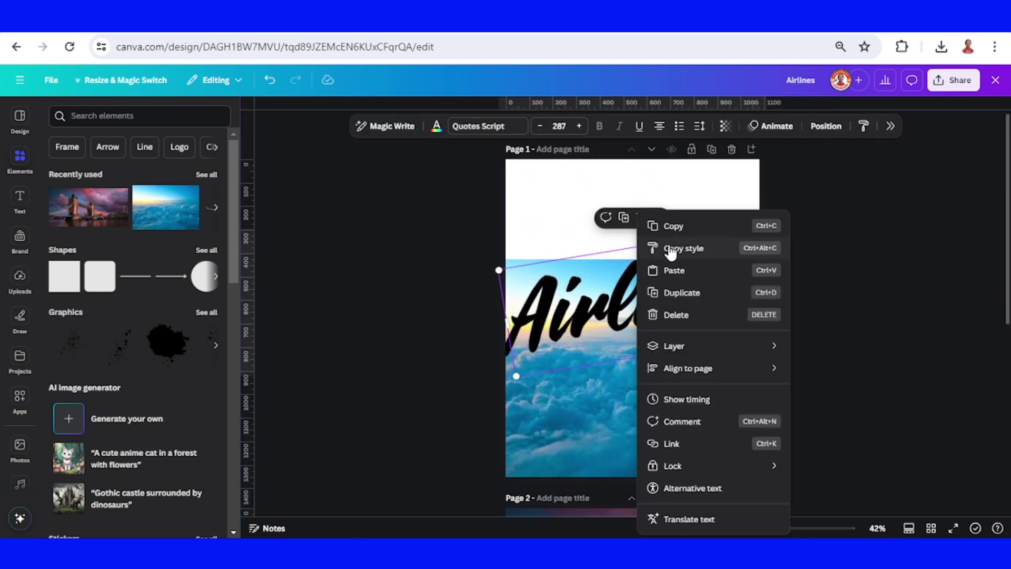
{"action": "left_click", "coordinate": [671, 226]}
{"action": "scroll", "coordinate": [656, 308], "scroll_direction": "down", "scroll_amount": 5}
{"action": "right_click", "coordinate": [667, 329]}
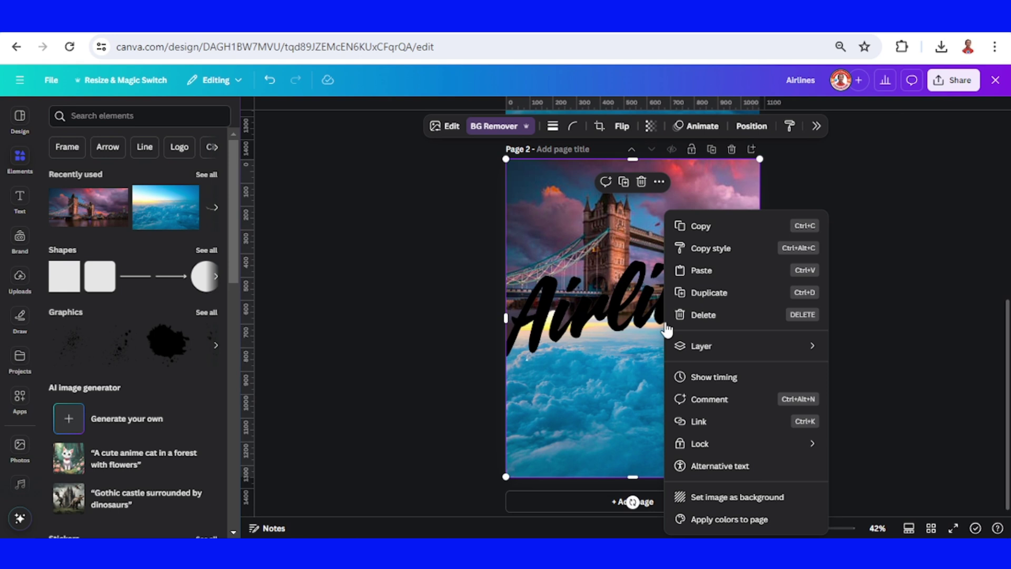
{"action": "left_click", "coordinate": [706, 271]}
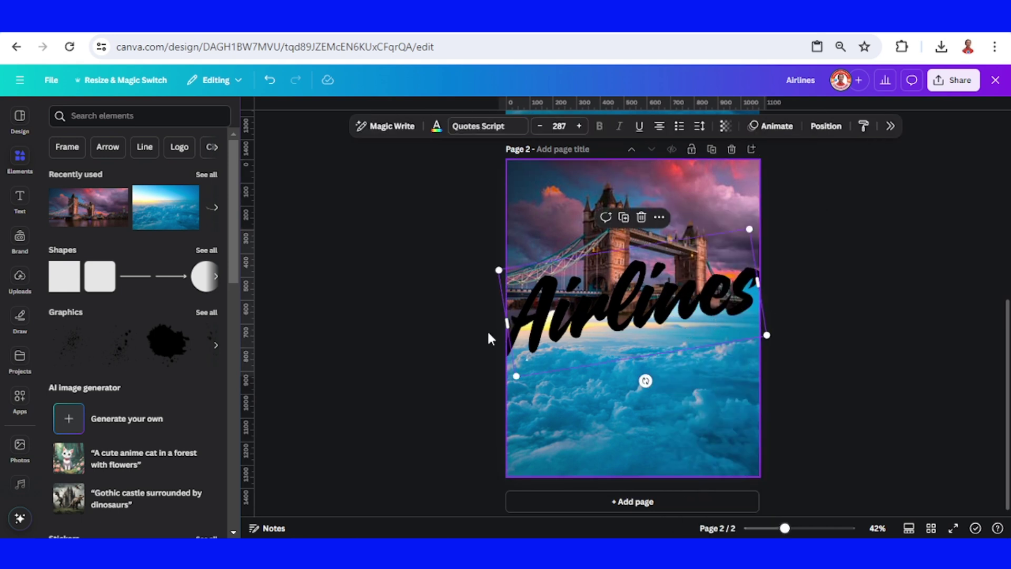
- Add a square shape, move it to the bottom, and stretch it into a -7° tilted band
{"action": "mouse_move", "coordinate": [74, 271]}
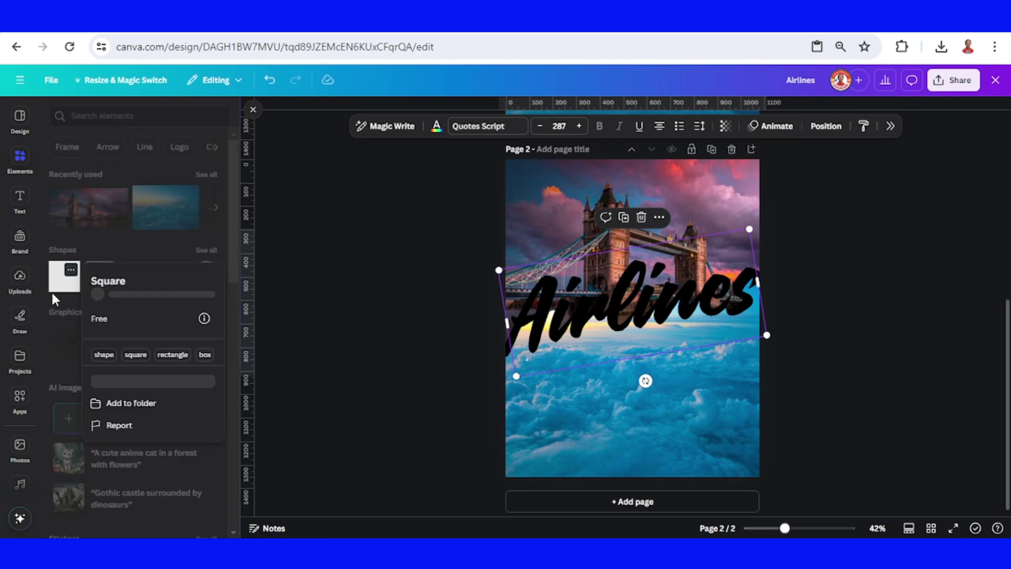
{"action": "left_click", "coordinate": [93, 295]}
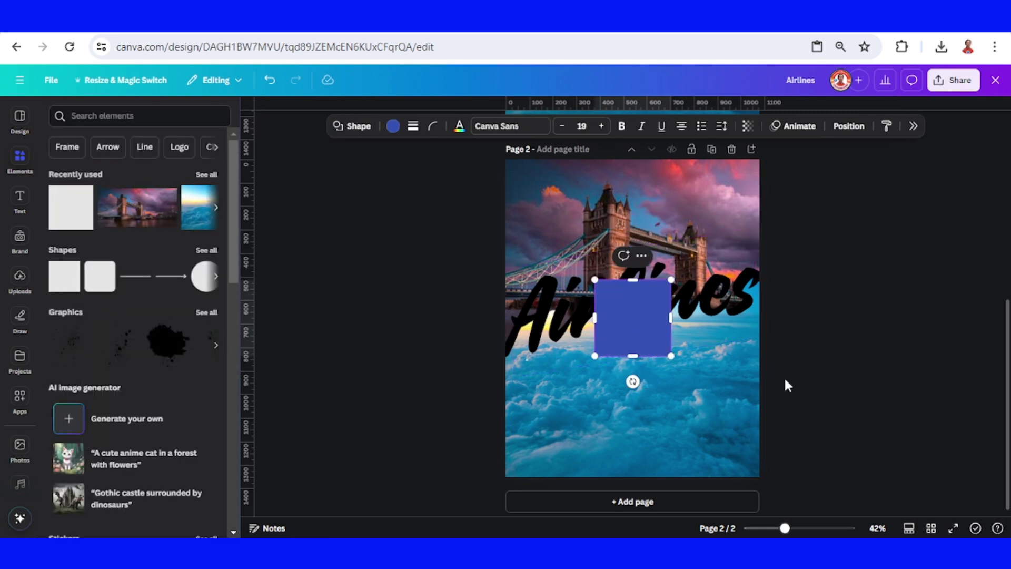
{"action": "left_click_drag", "start_coordinate": [634, 328], "coordinate": [795, 449]}
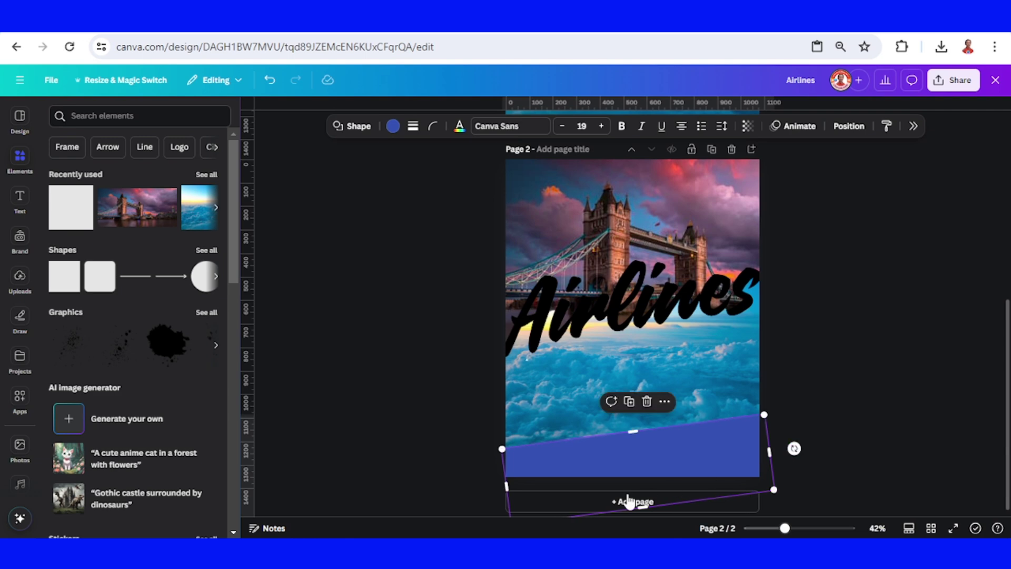
{"action": "left_click_drag", "start_coordinate": [505, 482], "coordinate": [500, 489]}
- Add the airliner image from Recently used and move it down over the clouds
{"action": "left_click", "coordinate": [206, 174]}
{"action": "left_click", "coordinate": [280, 173]}
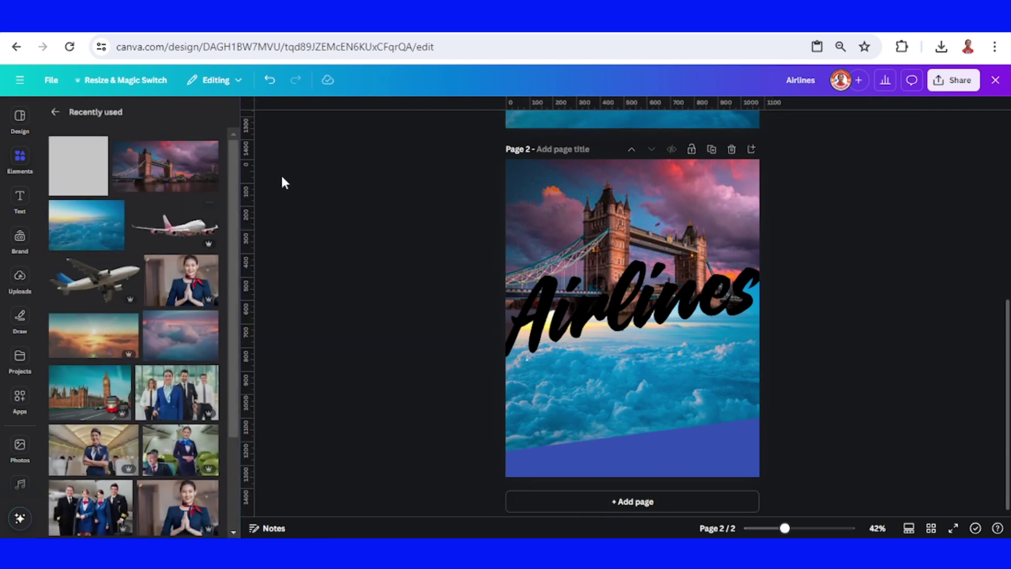
{"action": "left_click", "coordinate": [210, 210]}
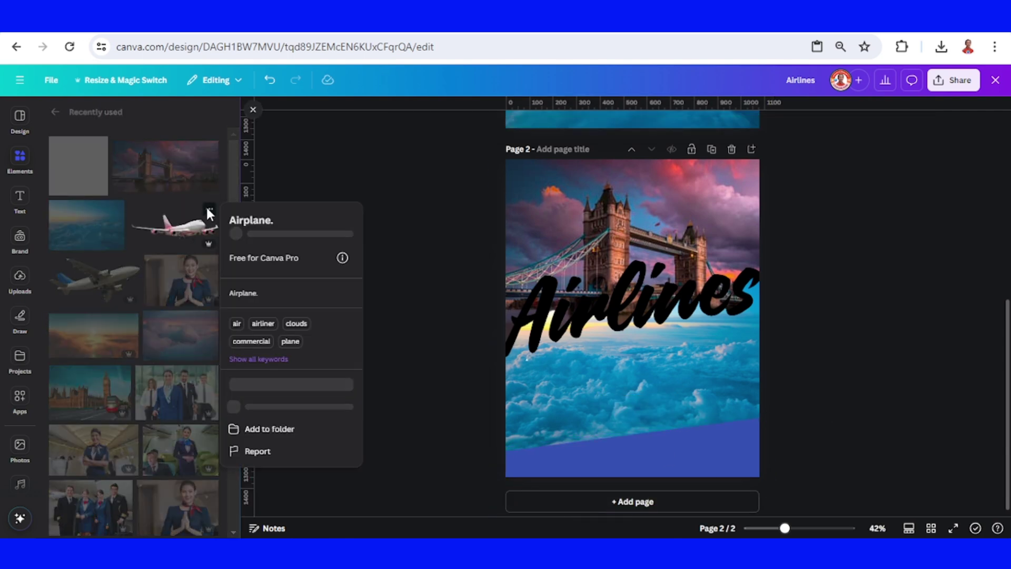
{"action": "left_click", "coordinate": [185, 232]}
{"action": "left_click", "coordinate": [200, 237]}
{"action": "left_click_drag", "start_coordinate": [668, 296], "coordinate": [685, 379]}
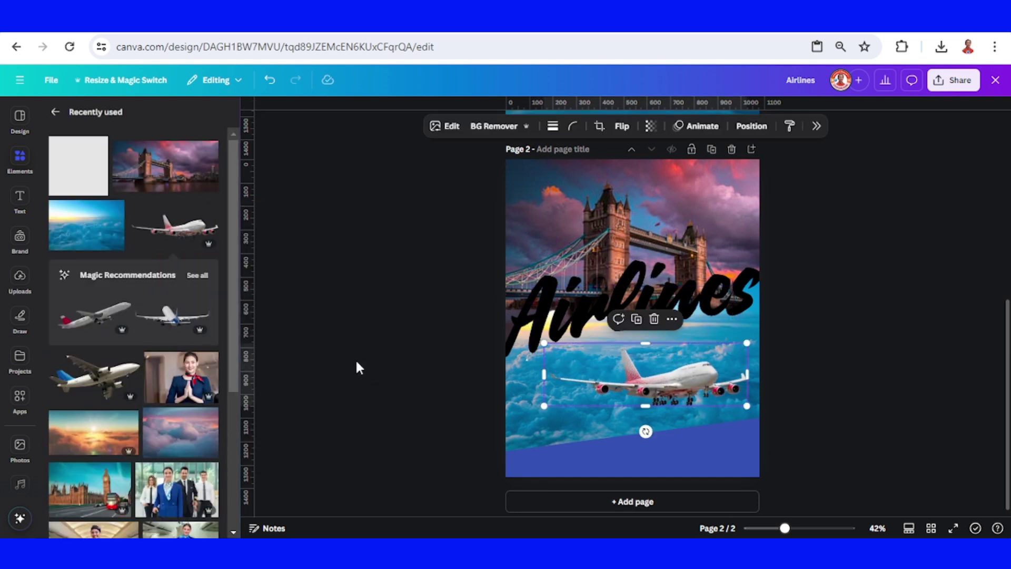
- Add the flight-attendant photo, remove its background, and place her at the lower left
{"action": "left_click", "coordinate": [210, 363]}
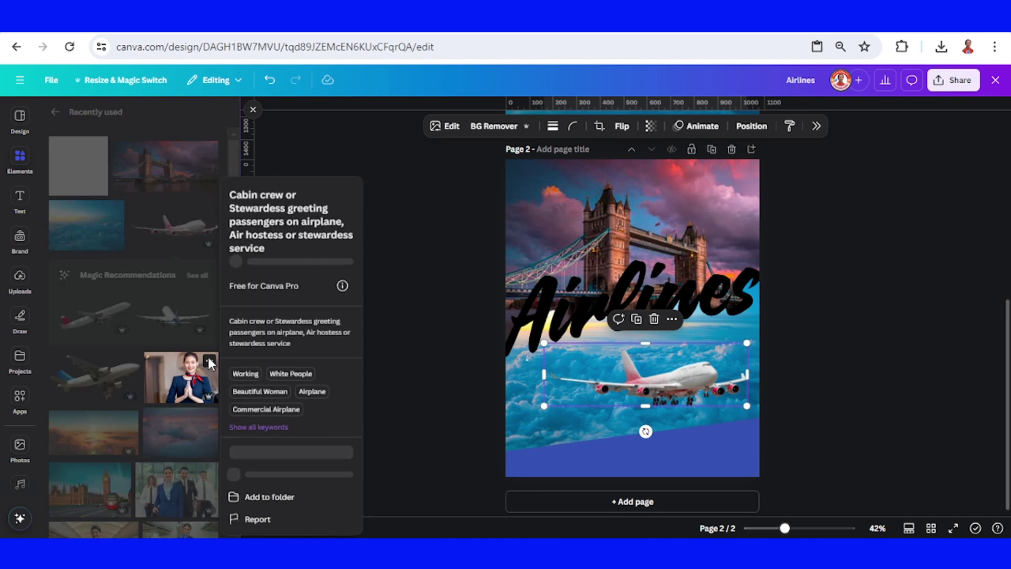
{"action": "left_click", "coordinate": [195, 388]}
{"action": "left_click", "coordinate": [182, 379]}
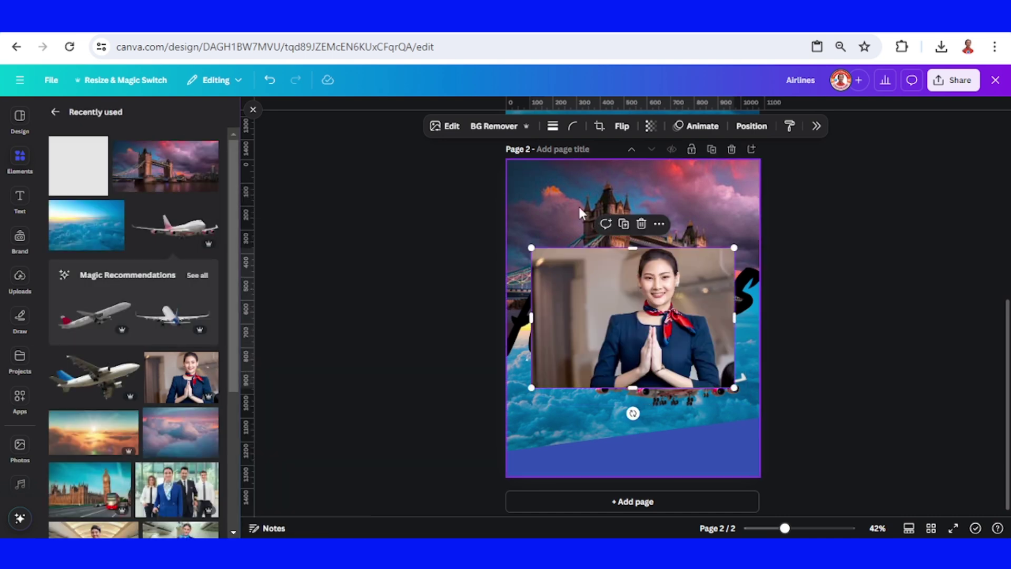
{"action": "left_click", "coordinate": [491, 135]}
{"action": "left_click_drag", "start_coordinate": [723, 267], "coordinate": [627, 343]}
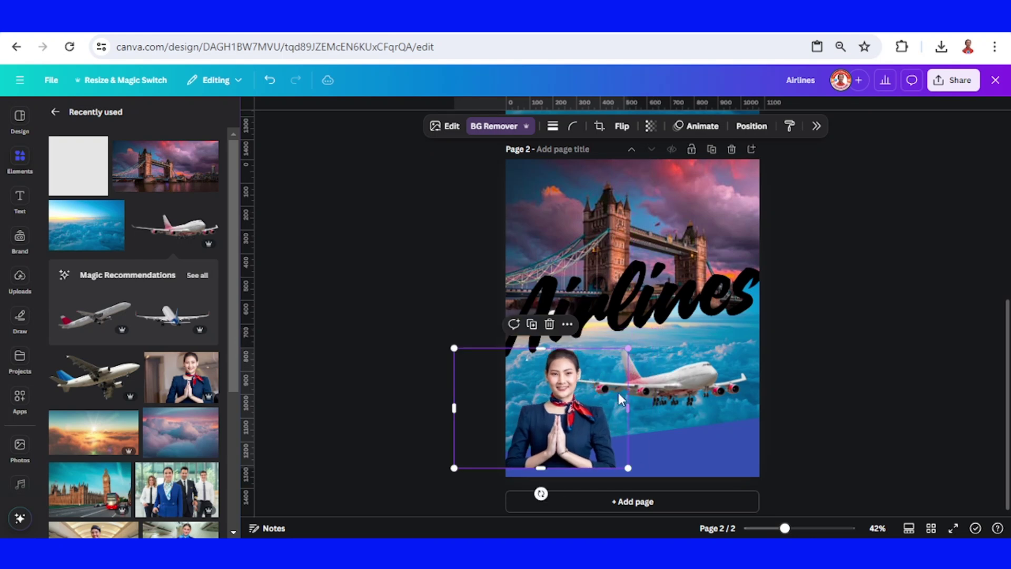
- In the Layers list, put the attendant below the blue band and the airliner behind her
{"action": "left_click", "coordinate": [758, 129]}
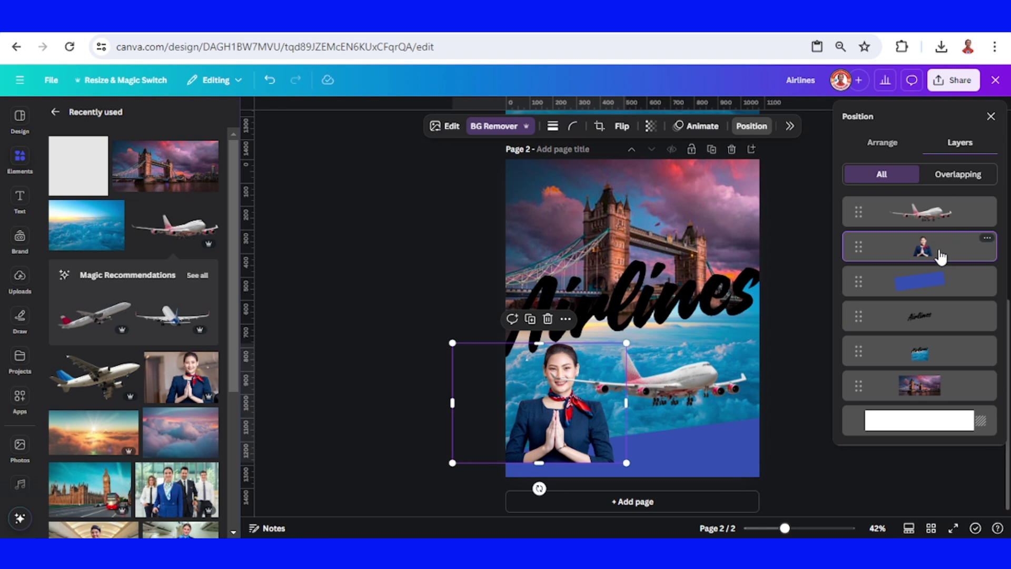
{"action": "left_click_drag", "start_coordinate": [942, 257], "coordinate": [927, 304]}
{"action": "left_click_drag", "start_coordinate": [934, 211], "coordinate": [905, 302]}
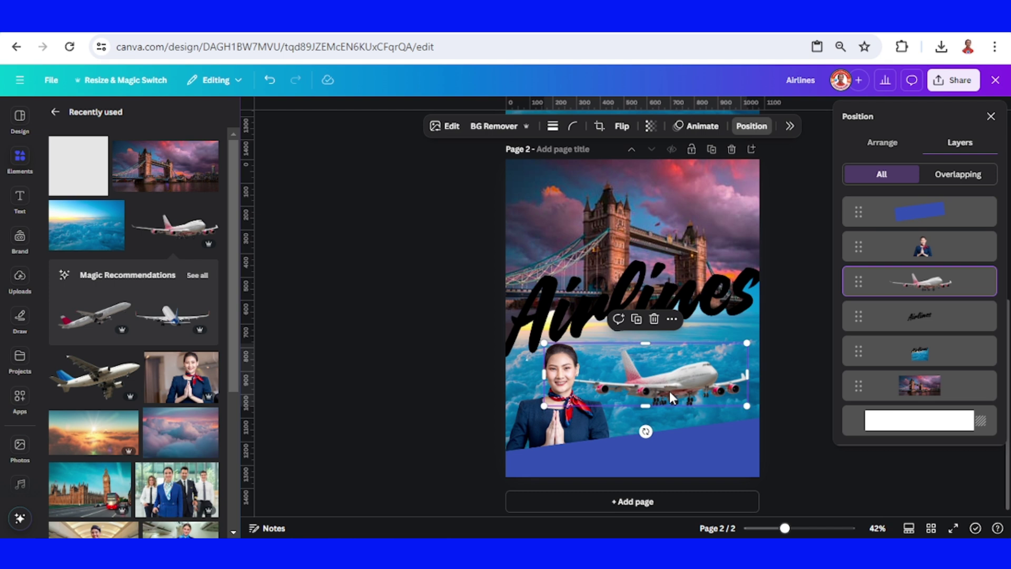
{"action": "left_click", "coordinate": [577, 423]}
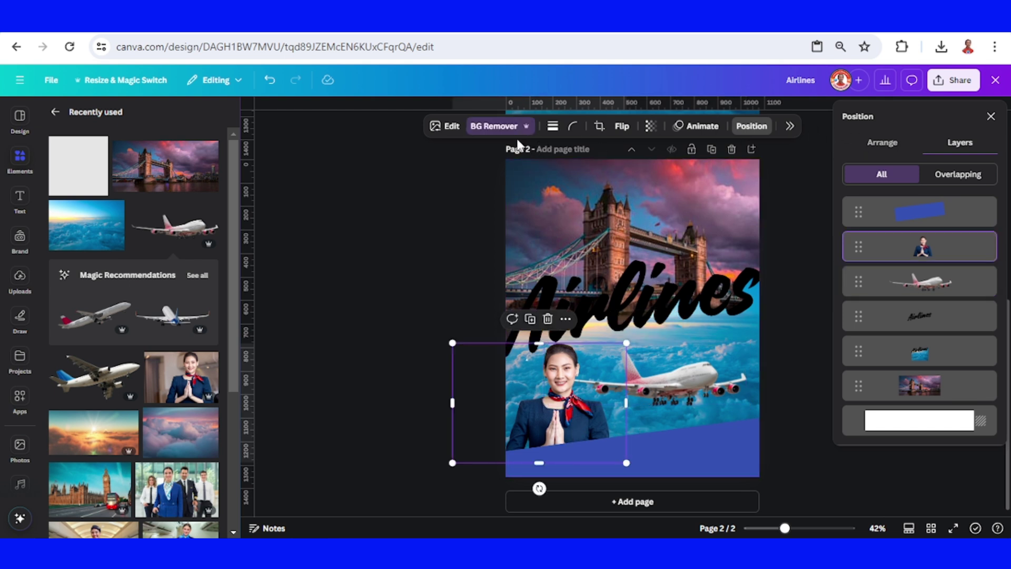
- Recolour the stewardess photo's dark blue to hue 55, saturation 81 and brightness about 72
{"action": "left_click", "coordinate": [447, 126]}
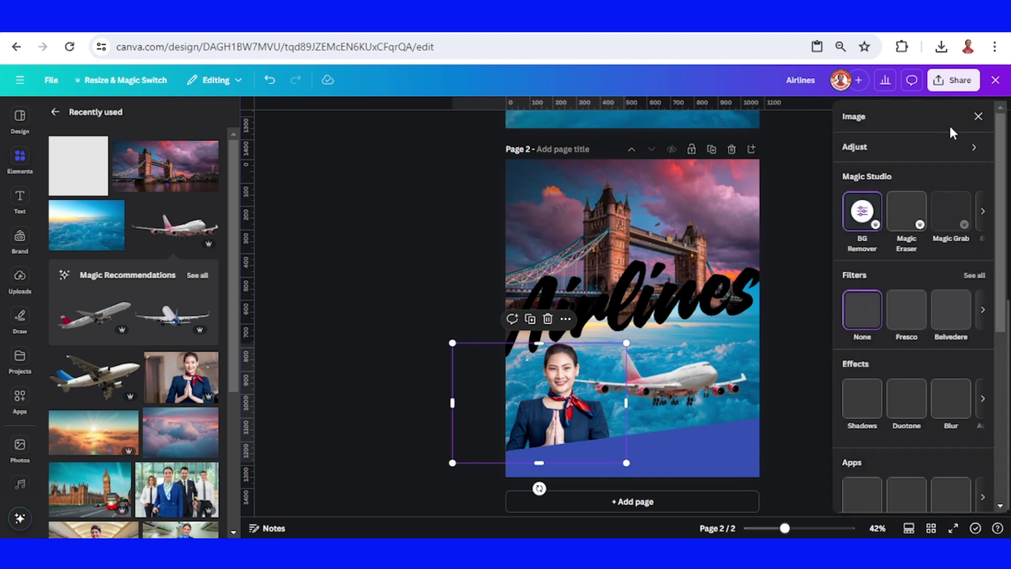
{"action": "left_click", "coordinate": [961, 152]}
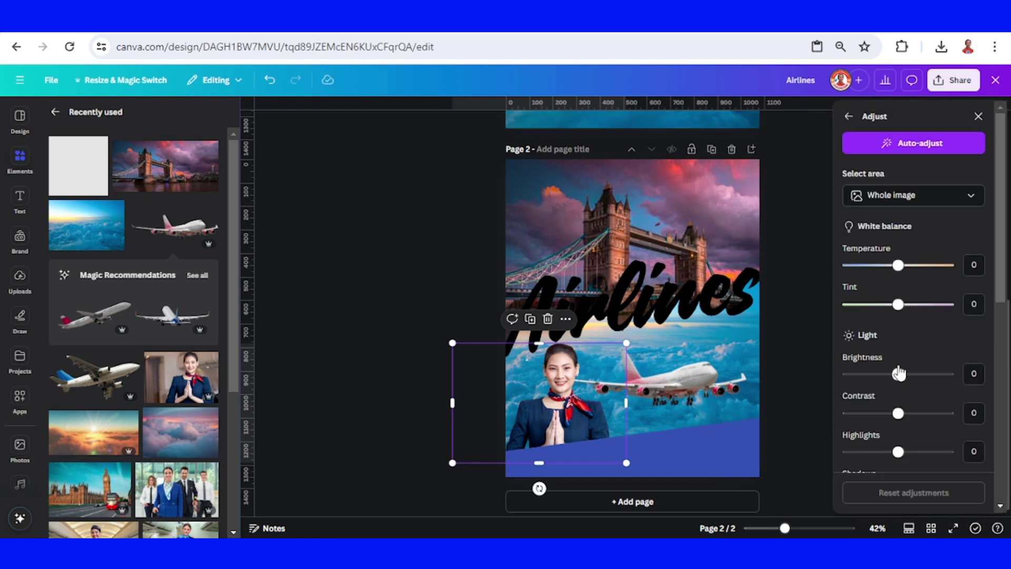
{"action": "scroll", "coordinate": [899, 375], "scroll_direction": "down", "scroll_amount": 4}
{"action": "scroll", "coordinate": [900, 375], "scroll_direction": "down", "scroll_amount": 3}
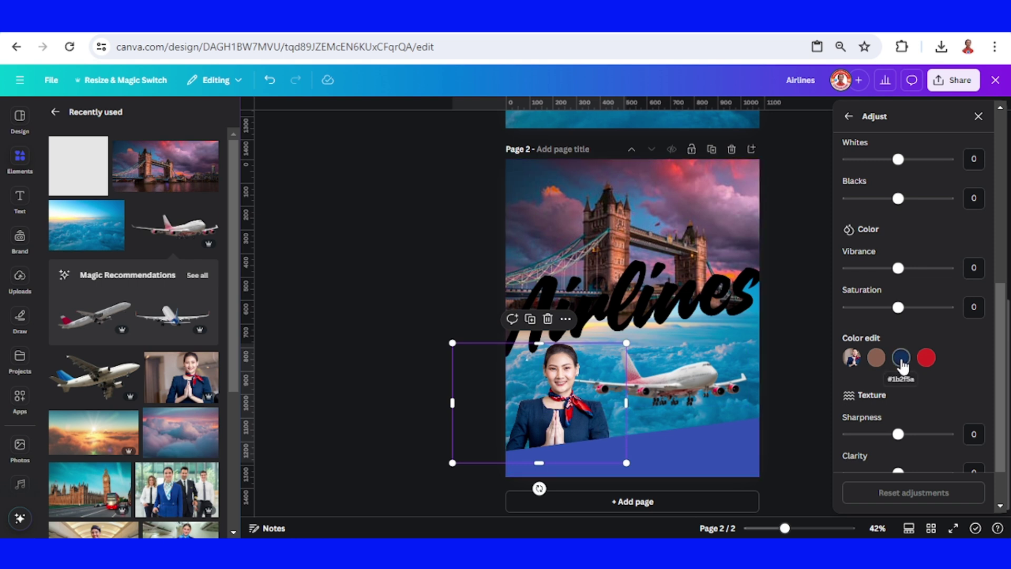
{"action": "left_click", "coordinate": [901, 358]}
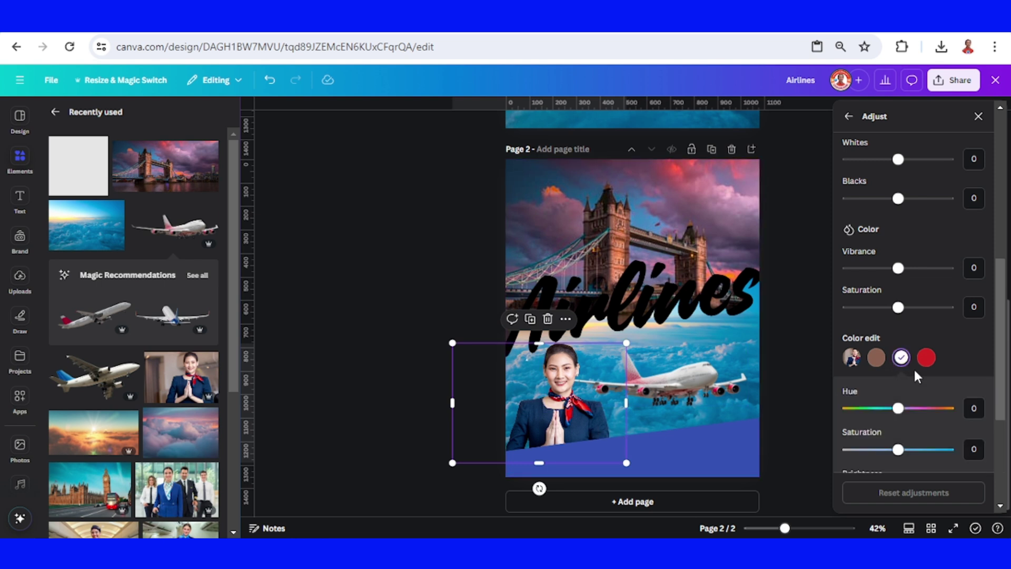
{"action": "left_click", "coordinate": [930, 409]}
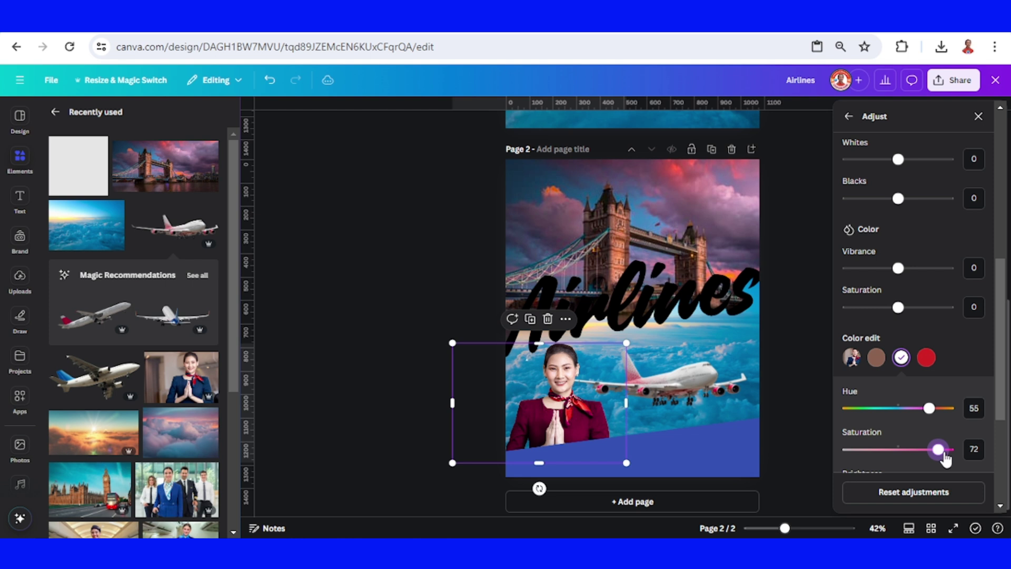
{"action": "left_click_drag", "start_coordinate": [946, 460], "coordinate": [951, 460]}
{"action": "scroll", "coordinate": [937, 431], "scroll_direction": "down", "scroll_amount": 2}
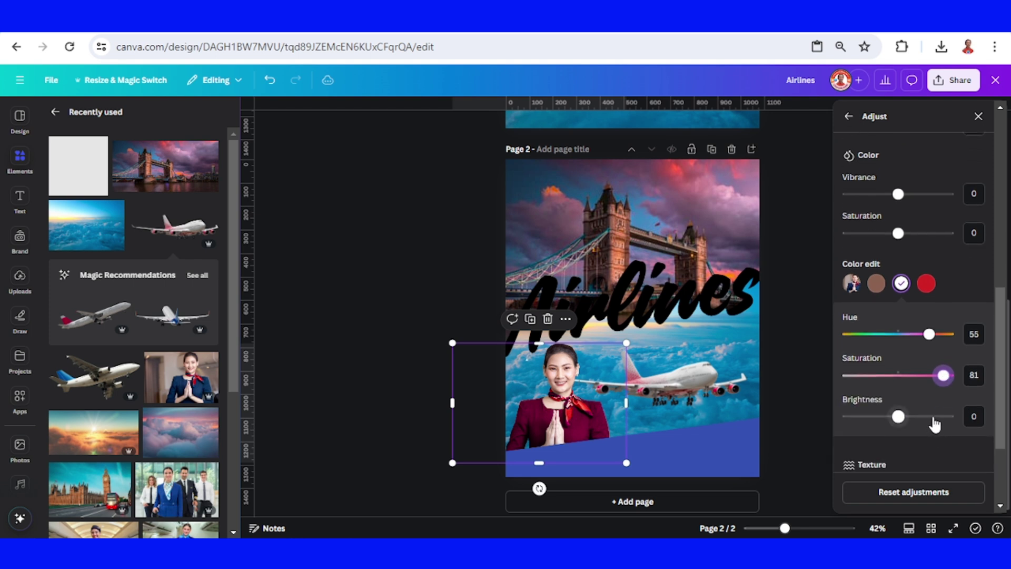
{"action": "left_click", "coordinate": [934, 416]}
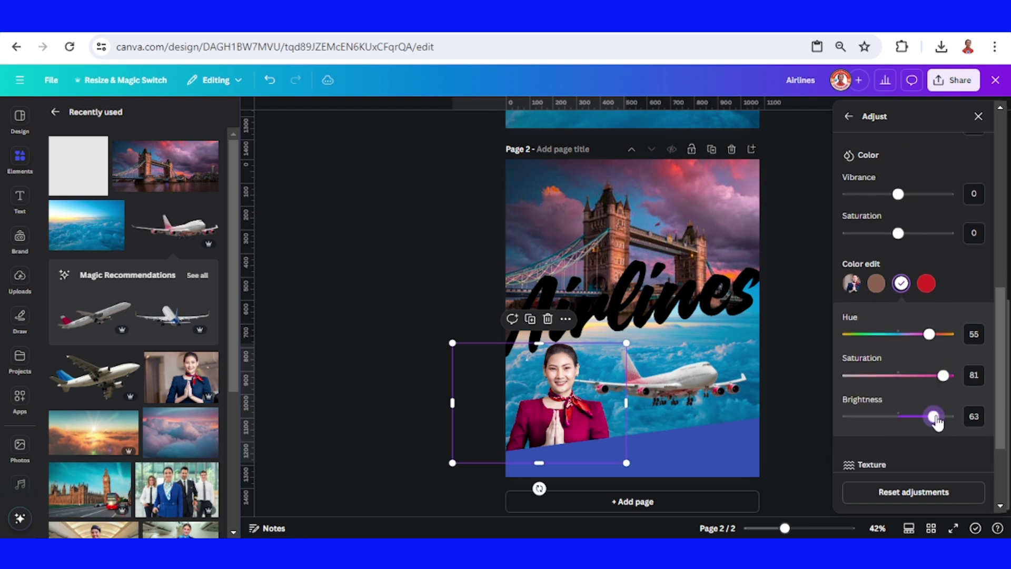
{"action": "left_click_drag", "start_coordinate": [937, 421], "coordinate": [941, 421]}
- Fill the slanted bottom band with #ED0F4D, sampled by eyedropper from the uniform's pink-red
{"action": "left_click", "coordinate": [735, 448]}
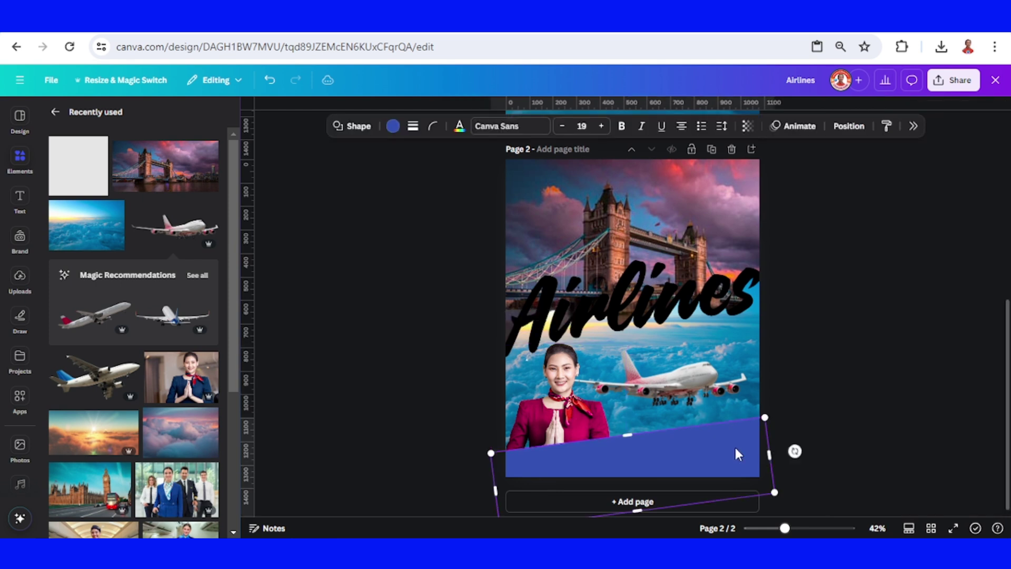
{"action": "left_click", "coordinate": [393, 127]}
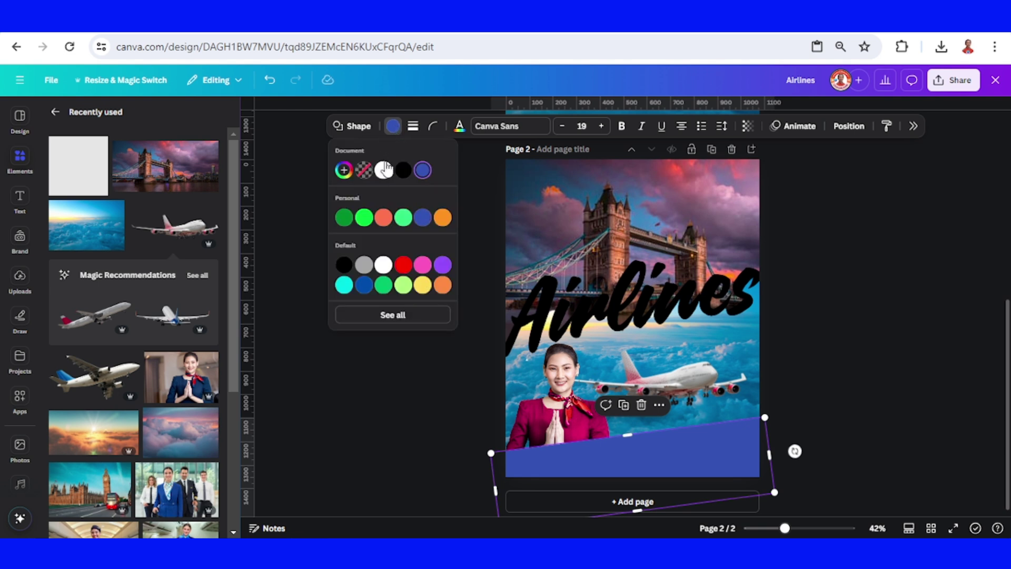
{"action": "left_click", "coordinate": [343, 170]}
{"action": "left_click", "coordinate": [488, 306]}
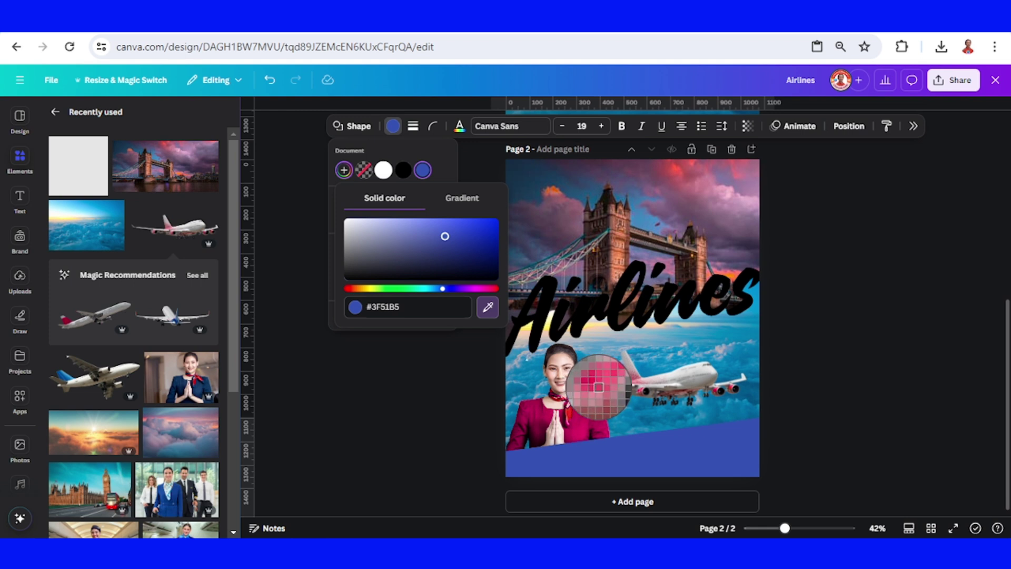
{"action": "left_click", "coordinate": [599, 386]}
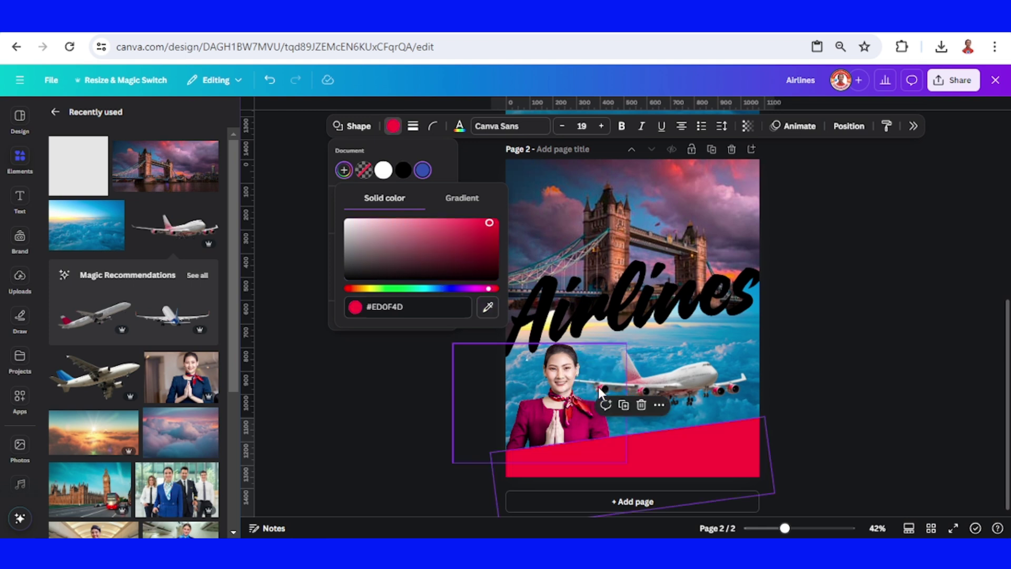
{"action": "left_click", "coordinate": [893, 340]}
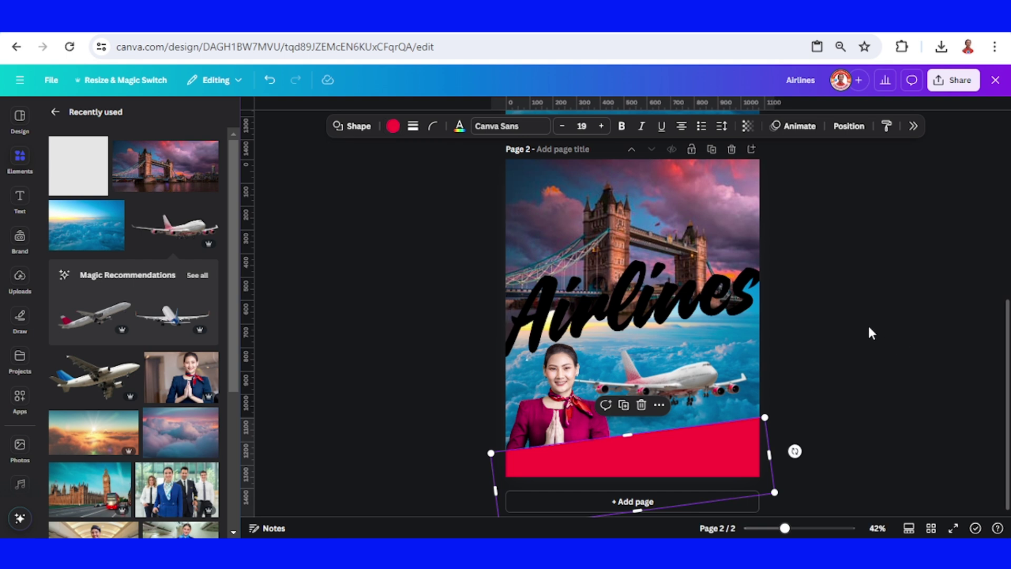
{"action": "left_click", "coordinate": [703, 293]}
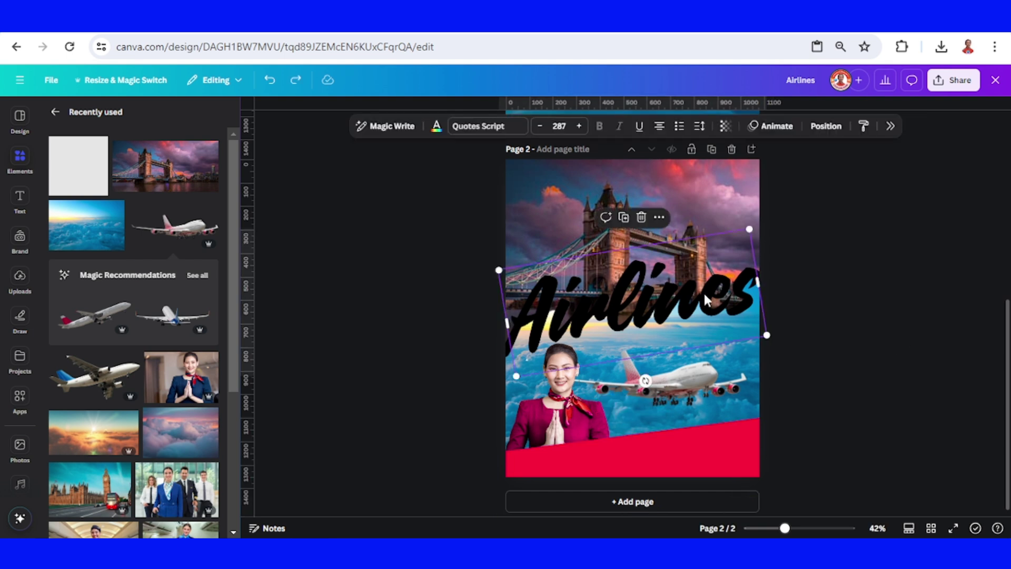
- Colour the Airlines title white, after briefly trying pink-red, and recentre it on the page
{"action": "left_click", "coordinate": [437, 129]}
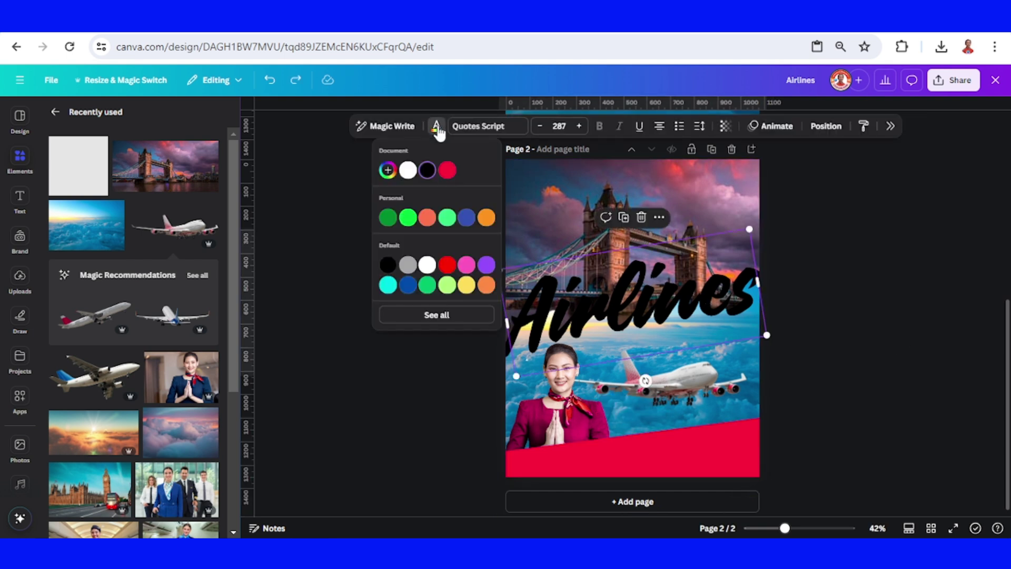
{"action": "left_click", "coordinate": [448, 171]}
{"action": "left_click", "coordinate": [501, 161]}
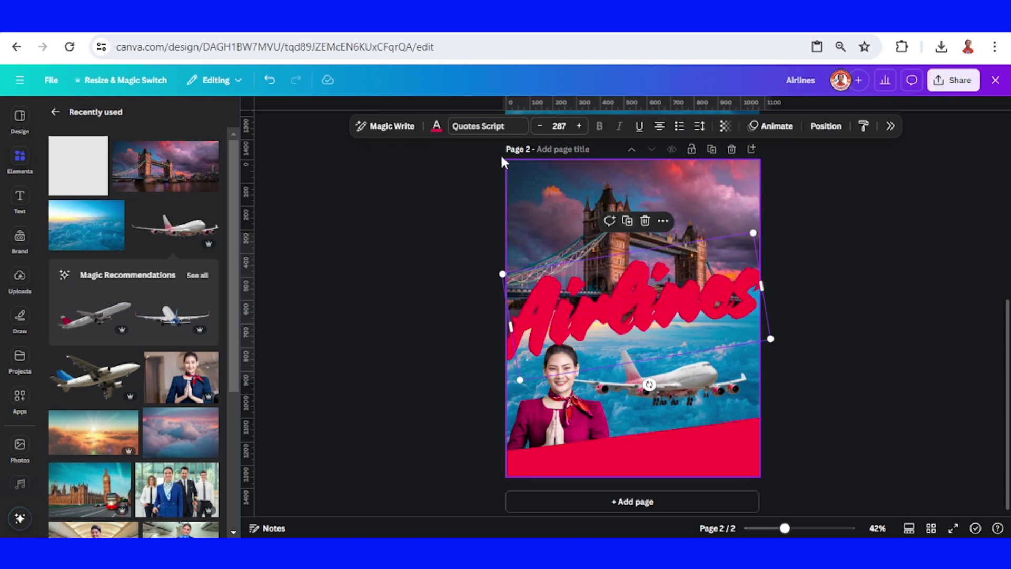
{"action": "left_click", "coordinate": [436, 126]}
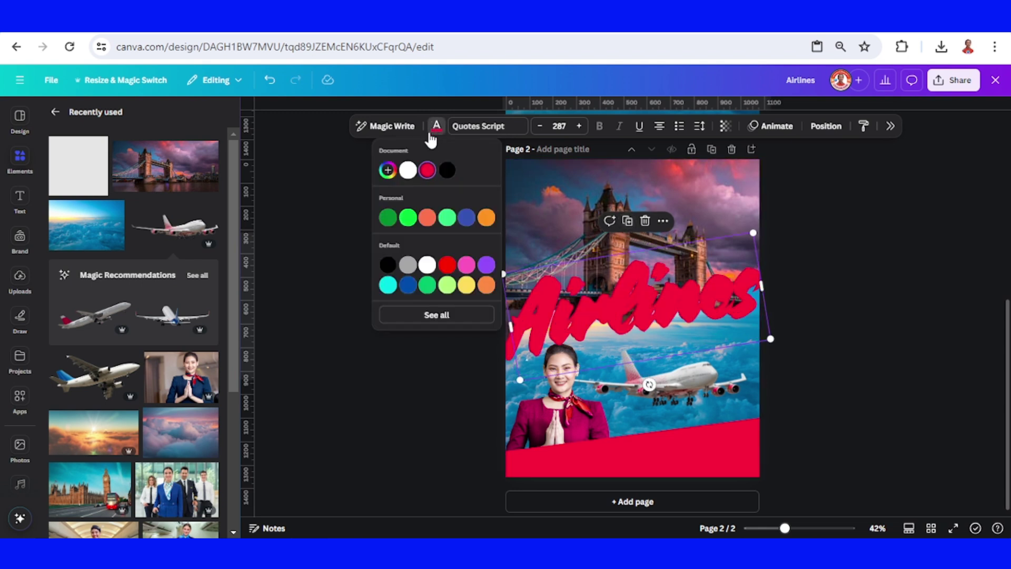
{"action": "left_click", "coordinate": [408, 170]}
{"action": "left_click_drag", "start_coordinate": [639, 310], "coordinate": [633, 297]}
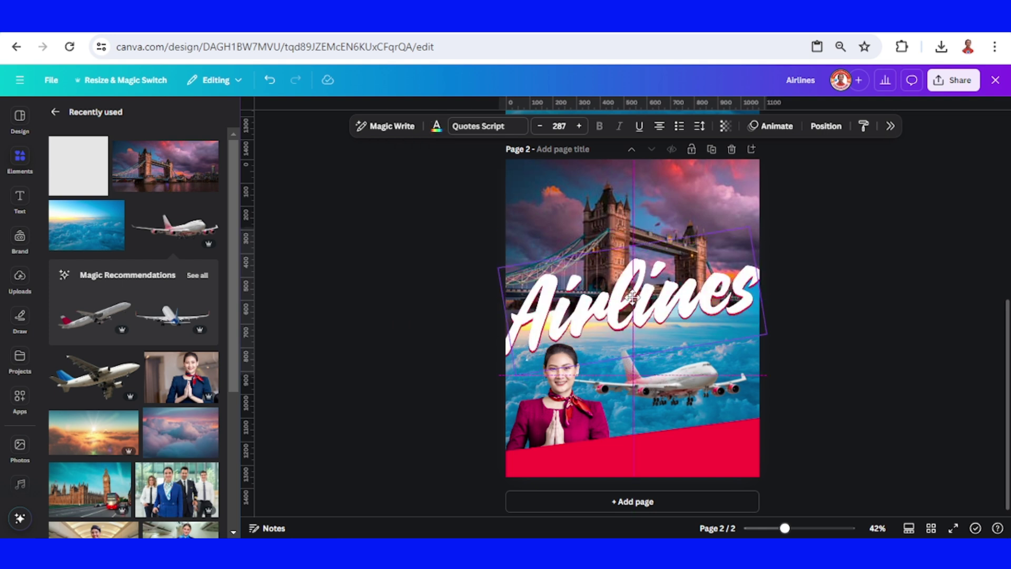
- Add a white subheading reading 'tagline' on the red band
{"action": "left_click", "coordinate": [736, 476]}
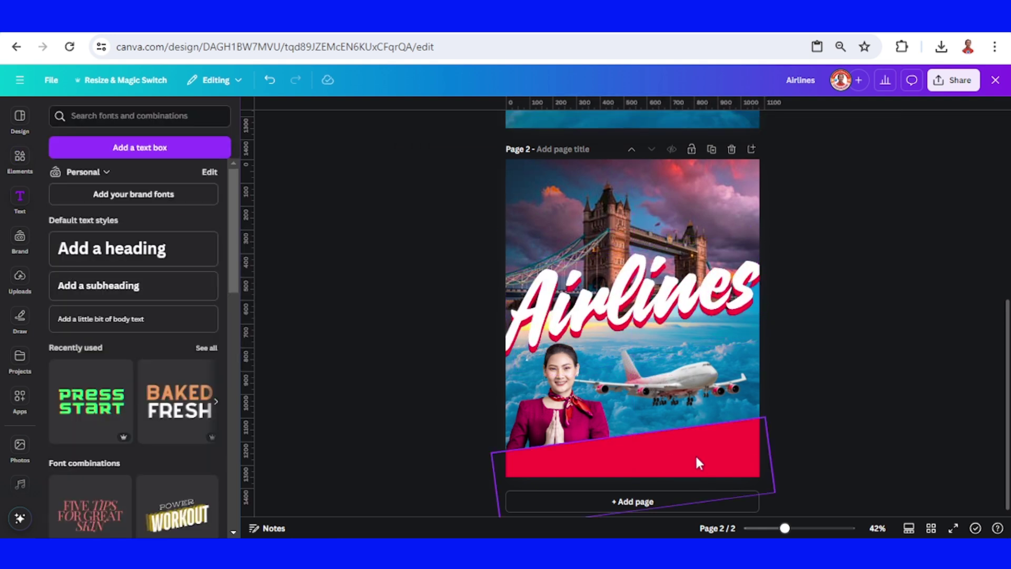
{"action": "left_click", "coordinate": [146, 289]}
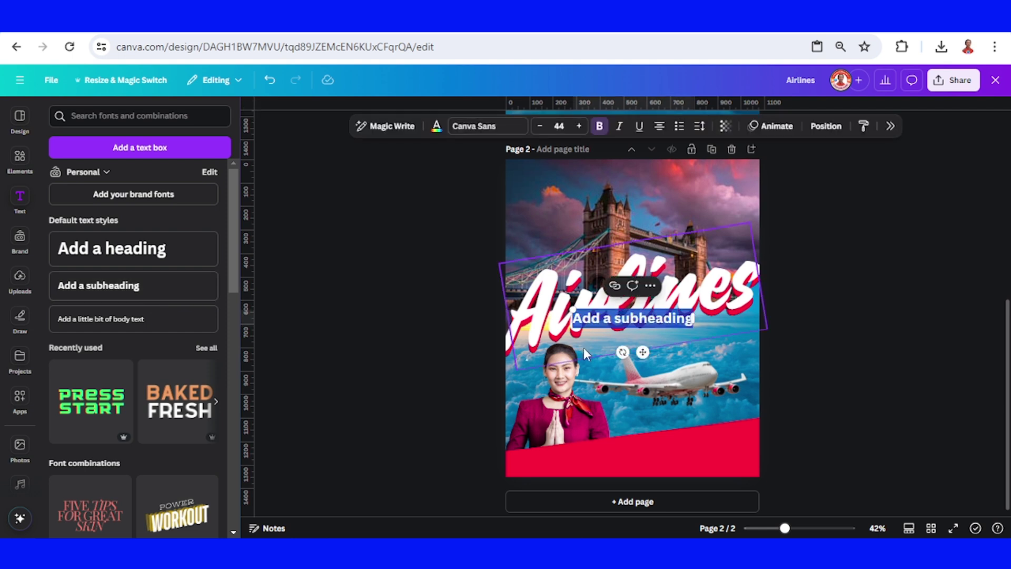
{"action": "type", "text": "tagline"}
{"action": "left_click_drag", "start_coordinate": [641, 353], "coordinate": [697, 477]}
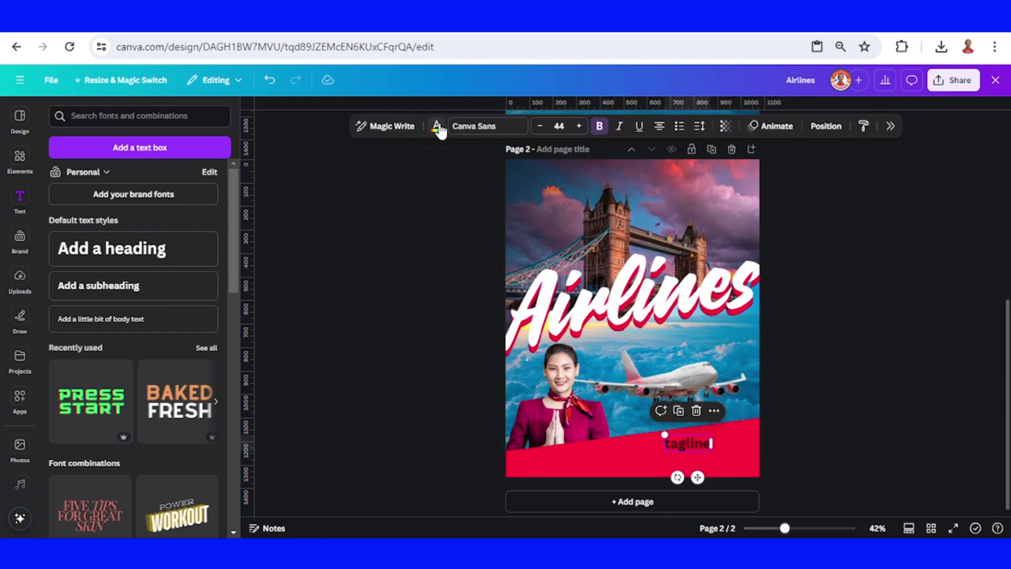
{"action": "left_click", "coordinate": [437, 127]}
{"action": "left_click", "coordinate": [408, 170]}
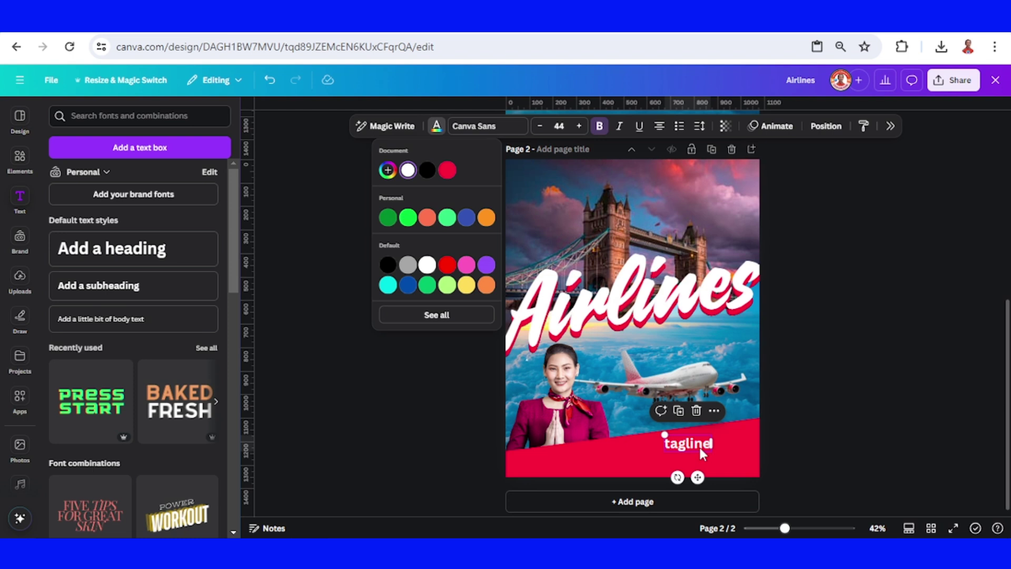
- Duplicate the tagline below it and change the copy's text to 'call to action'
{"action": "left_click", "coordinate": [679, 410]}
{"action": "left_click_drag", "start_coordinate": [690, 454], "coordinate": [677, 464]}
{"action": "double_click", "coordinate": [678, 464]}
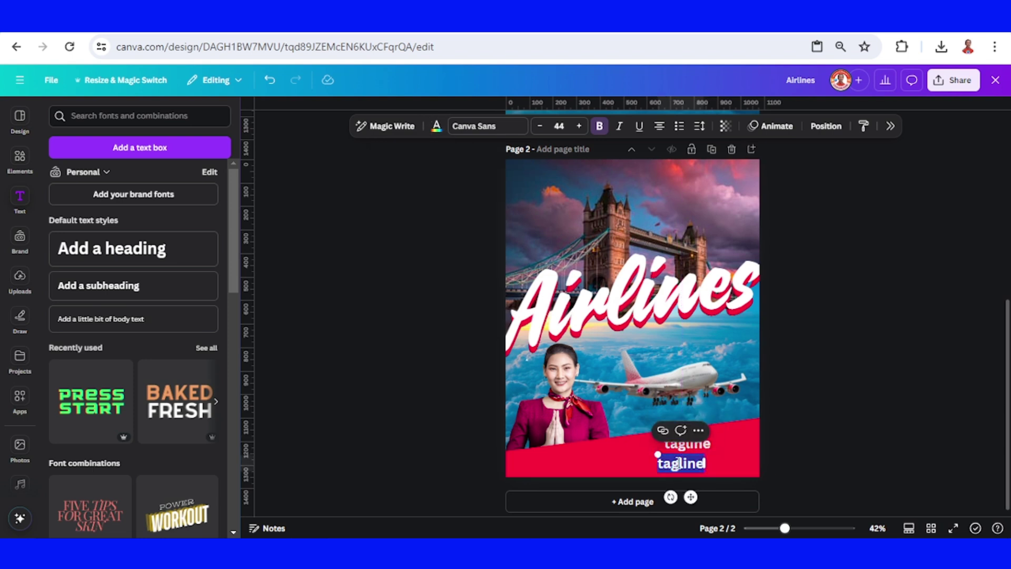
{"action": "type", "text": "call to action"}
{"action": "key", "text": "Escape"}
{"action": "left_click", "coordinate": [773, 437]}
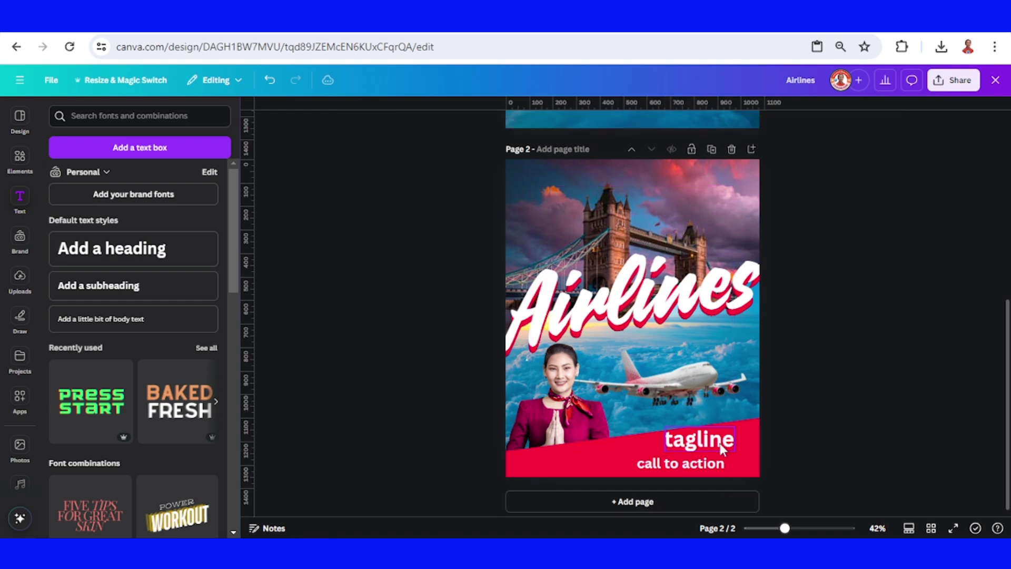